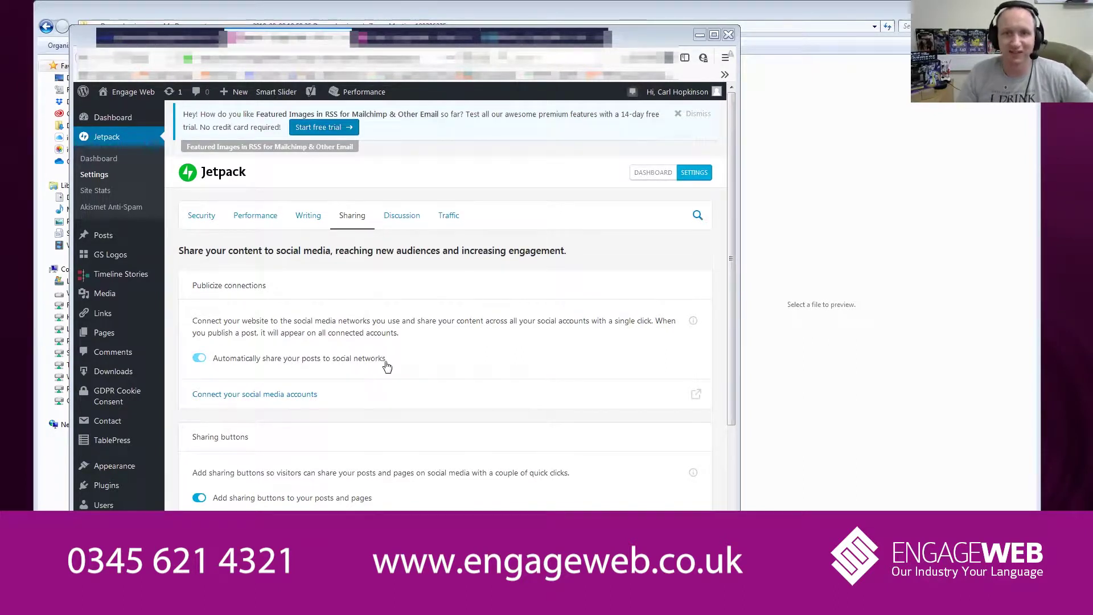
# - Open the social media connections page and authorize WordPress.com to use the EngageWeb Twitter account
pyautogui.click(239, 399)
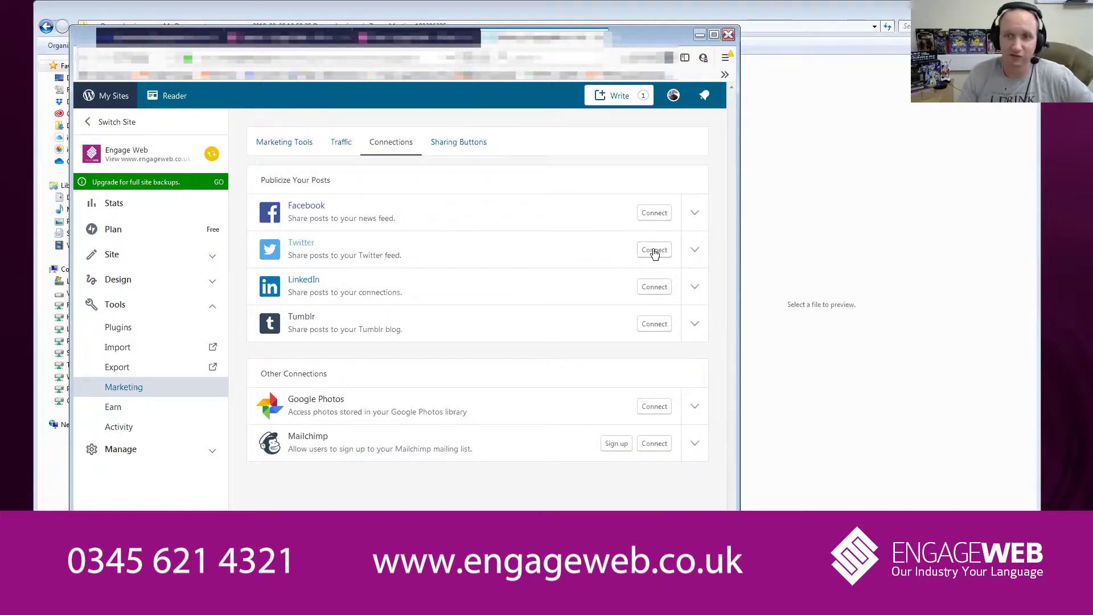
pyautogui.click(695, 251)
pyautogui.click(696, 251)
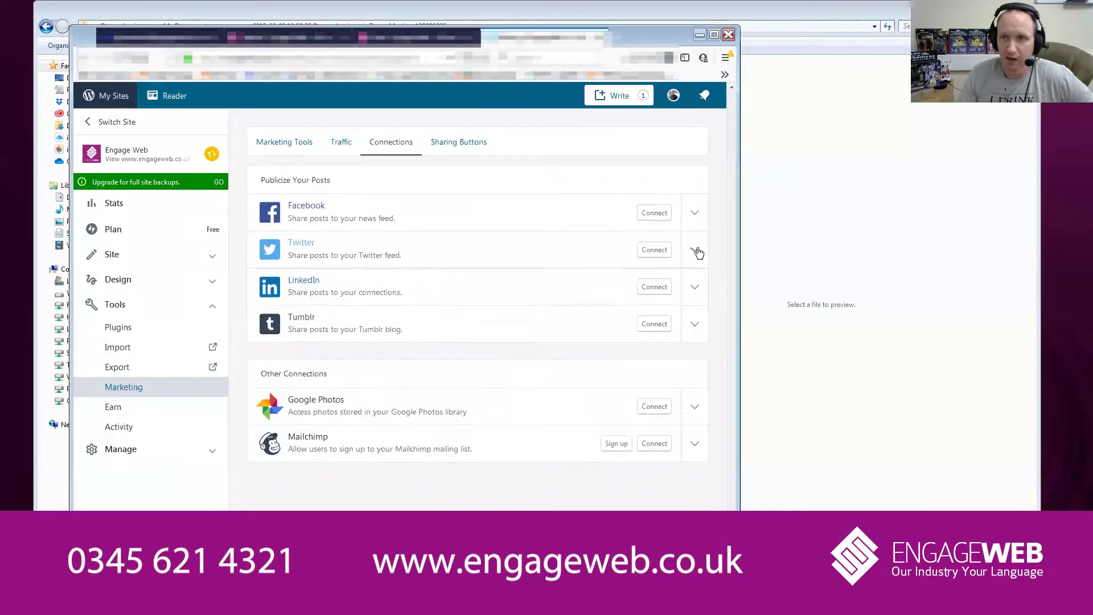
pyautogui.click(655, 252)
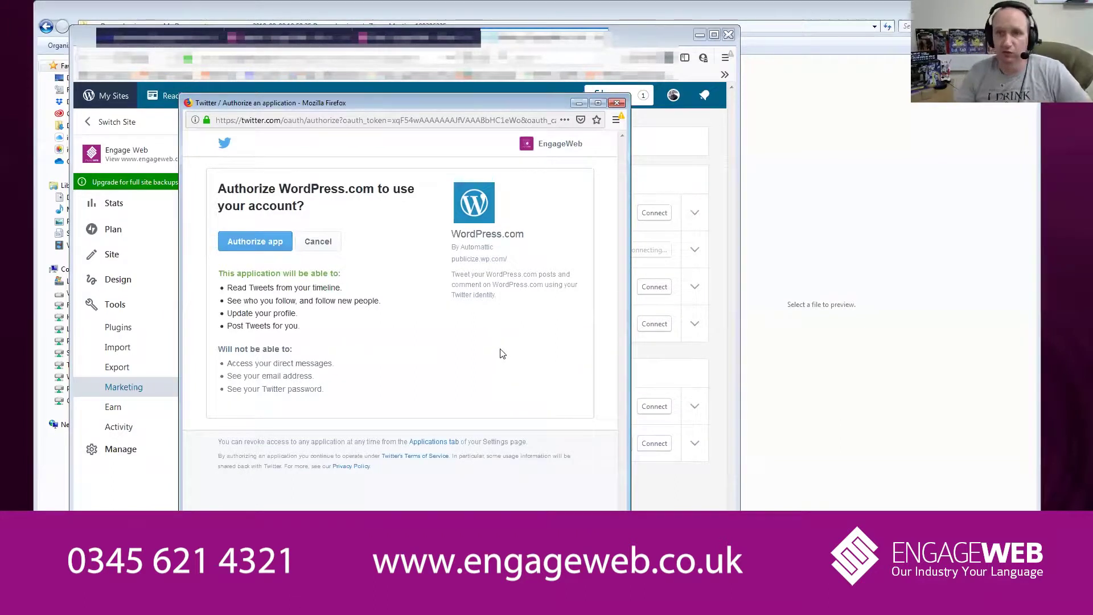
pyautogui.click(249, 243)
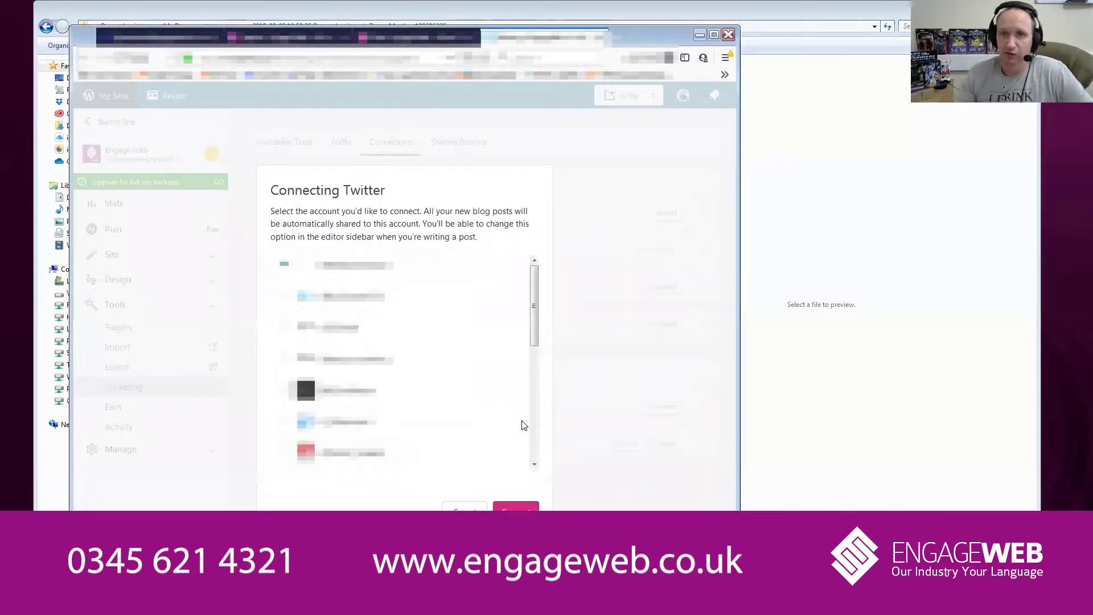
pyautogui.moveTo(534, 285); pyautogui.dragTo(525, 425)
pyautogui.click(339, 459)
pyautogui.click(516, 508)
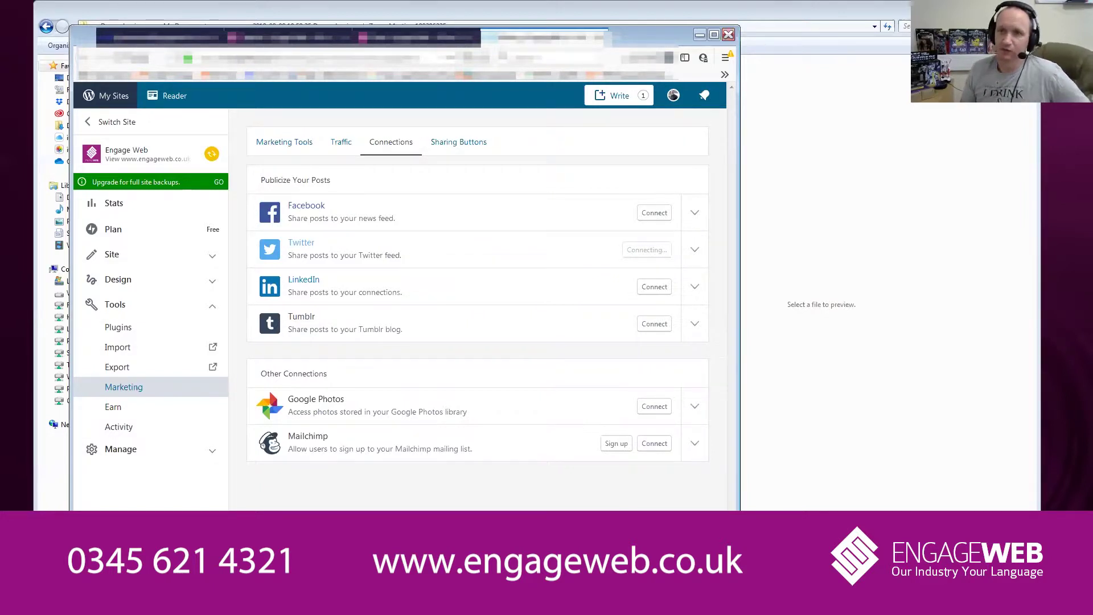
pyautogui.click(695, 251)
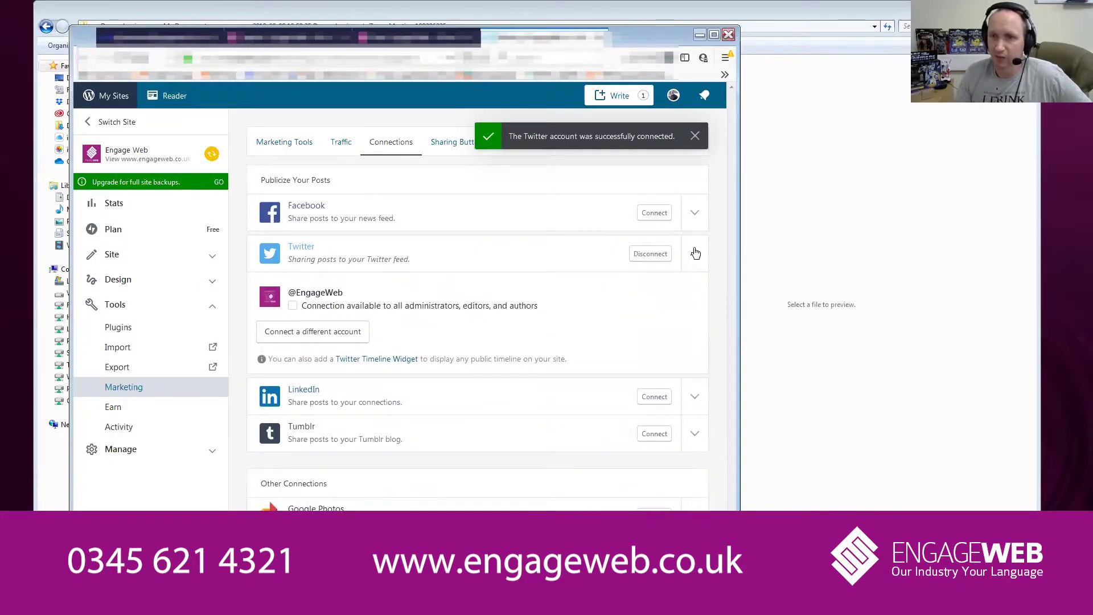
pyautogui.click(293, 308)
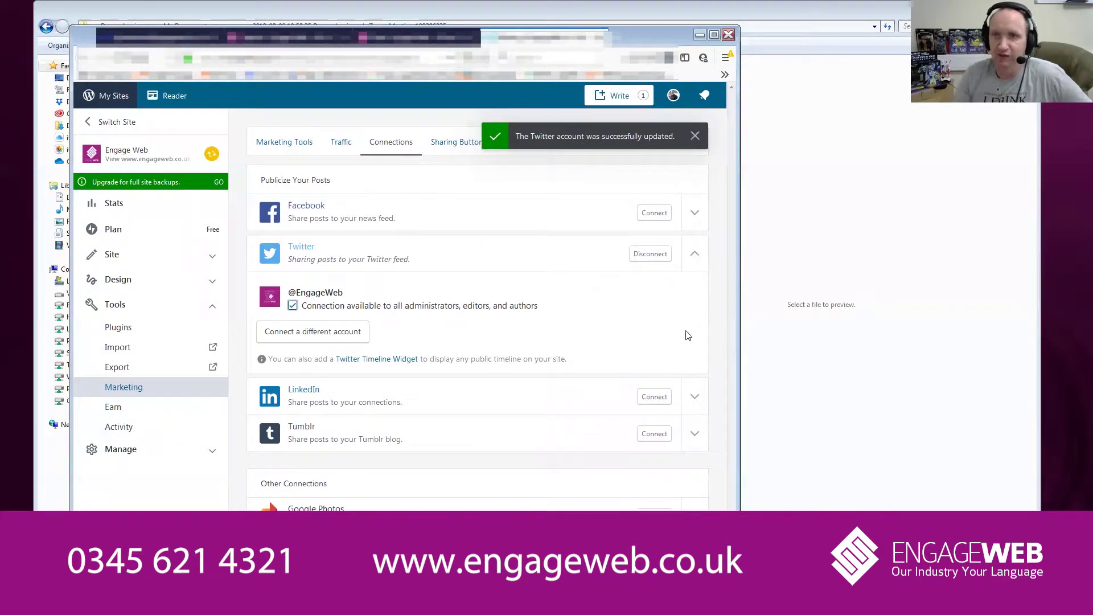
# - Link WordPress to Facebook with the signed-in profile, keeping the selected pages and allowing all requested permissions
pyautogui.click(688, 220)
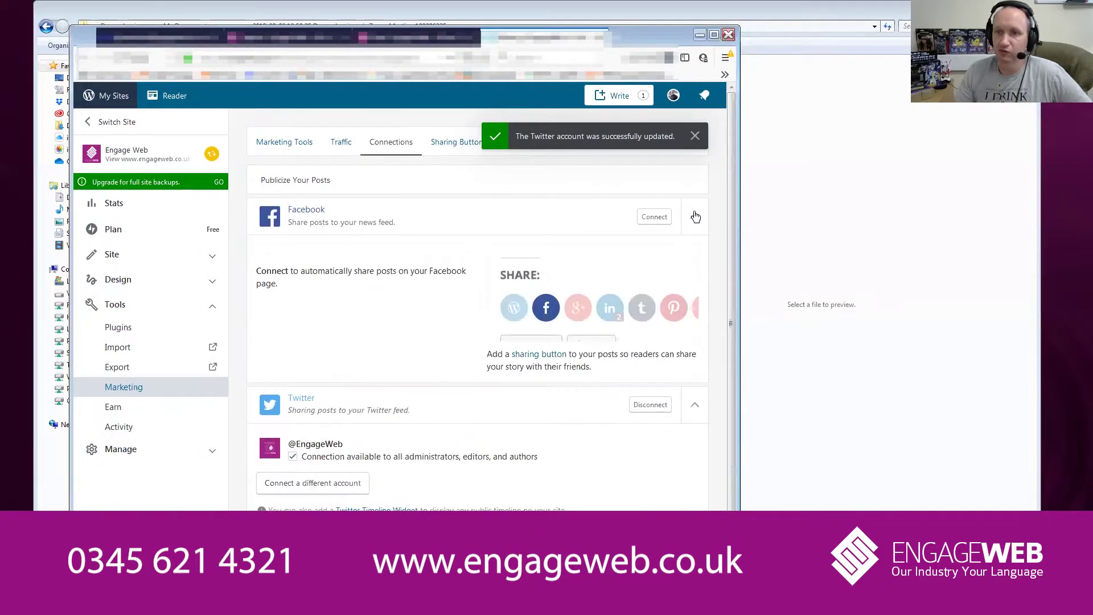
pyautogui.click(654, 217)
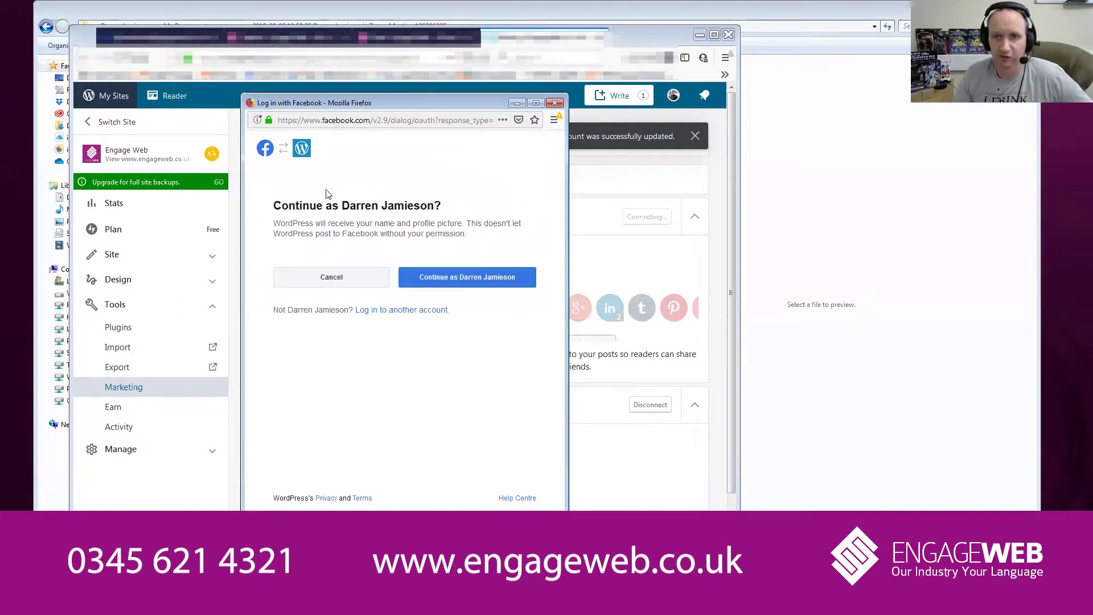
pyautogui.click(462, 275)
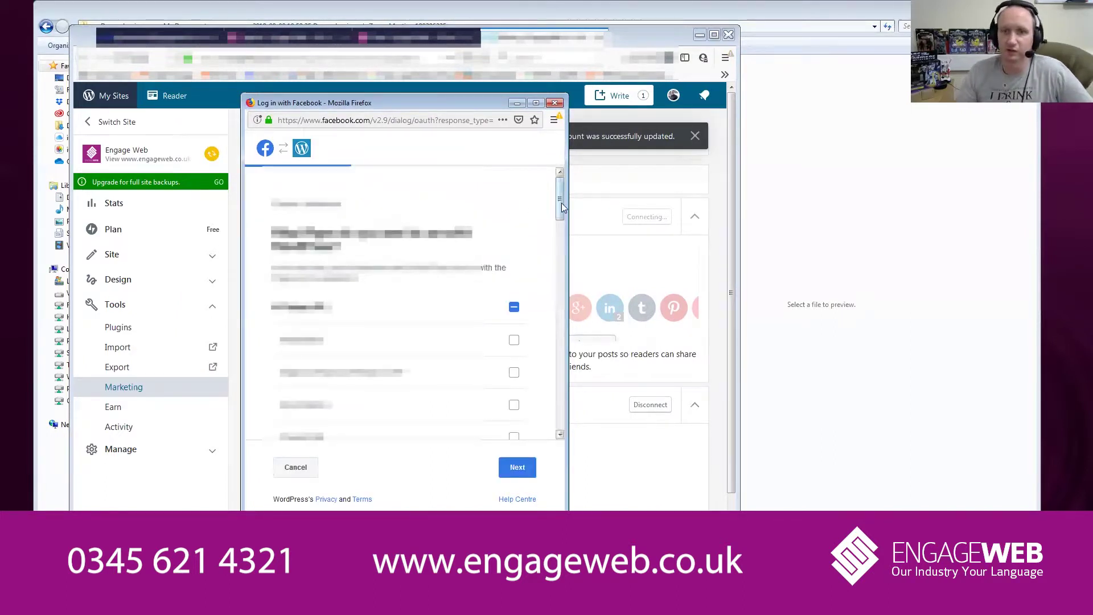
pyautogui.scroll(-2, 560, 202)
pyautogui.moveTo(560, 202); pyautogui.dragTo(558, 251)
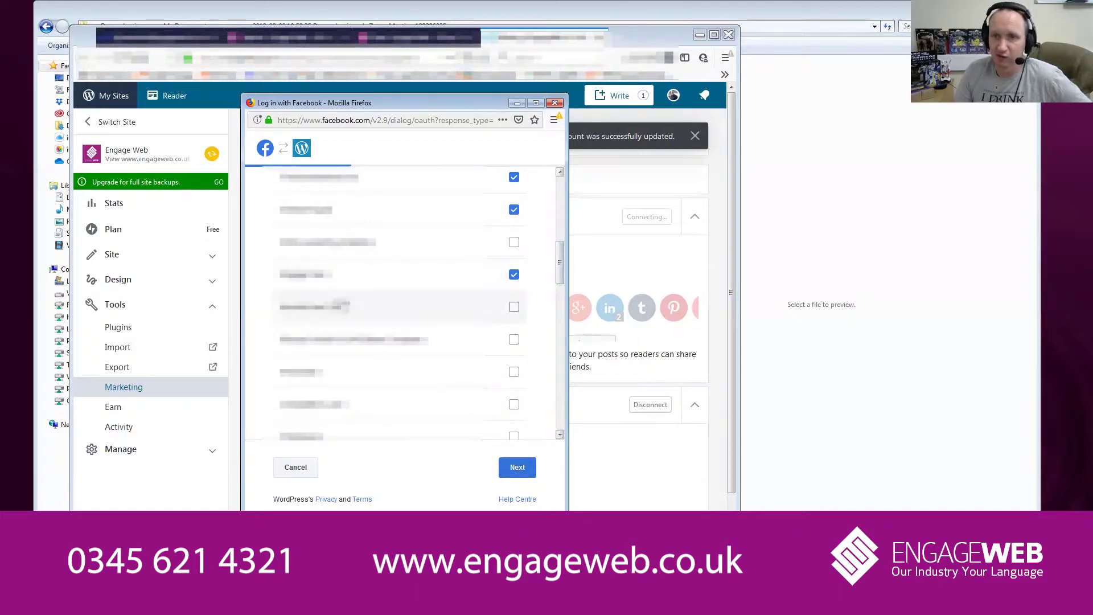
pyautogui.click(518, 468)
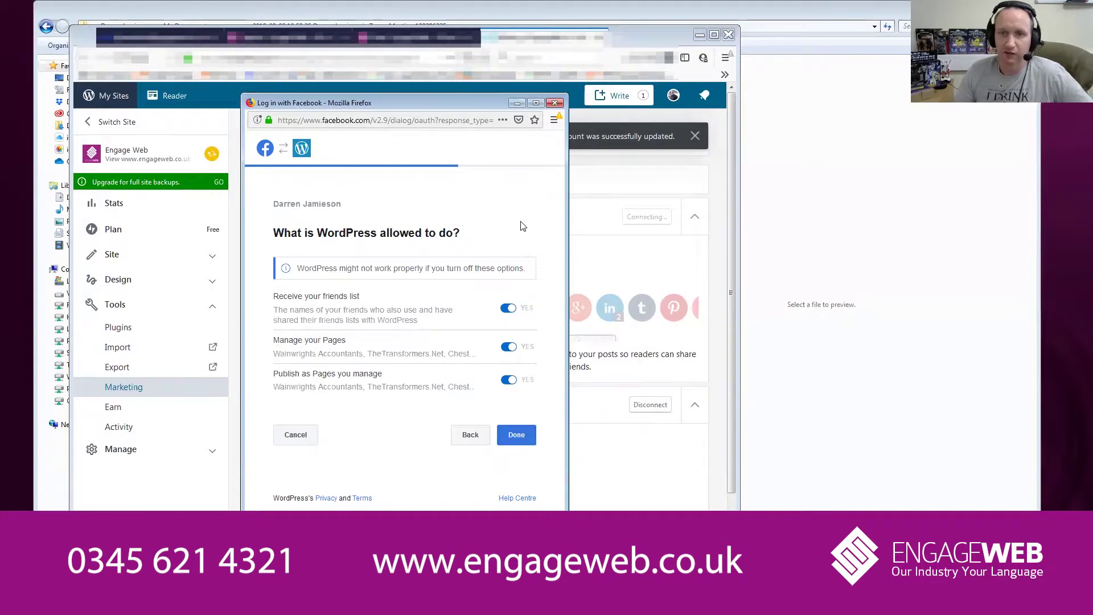
pyautogui.click(524, 444)
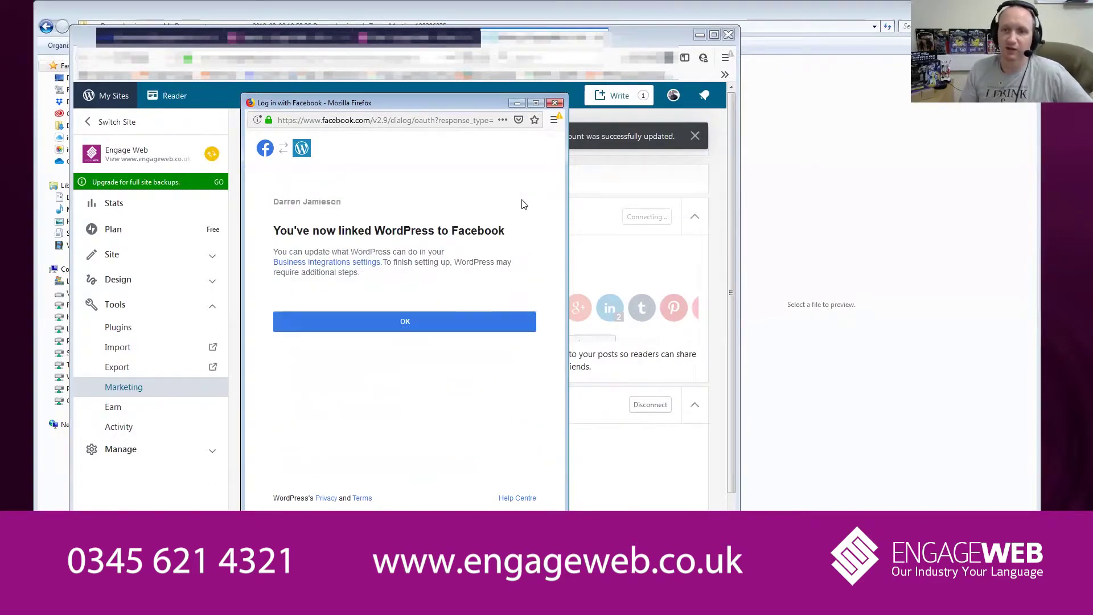
pyautogui.click(403, 324)
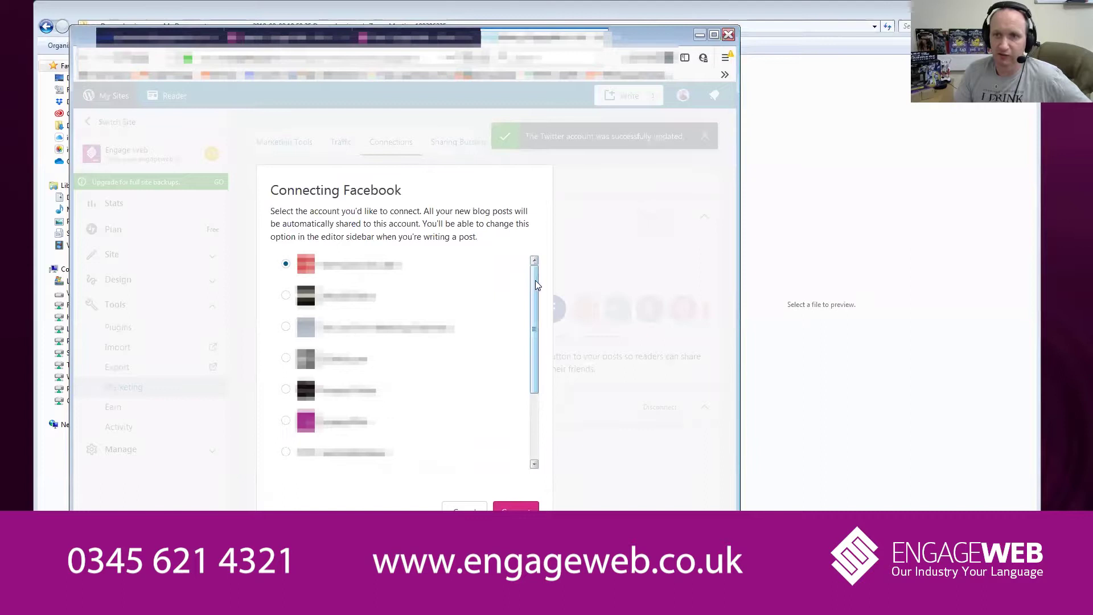
# - Connect the Engage Web Facebook page, make it available to all administrators, editors and authors, and collapse the Facebook and Twitter details
pyautogui.click(331, 416)
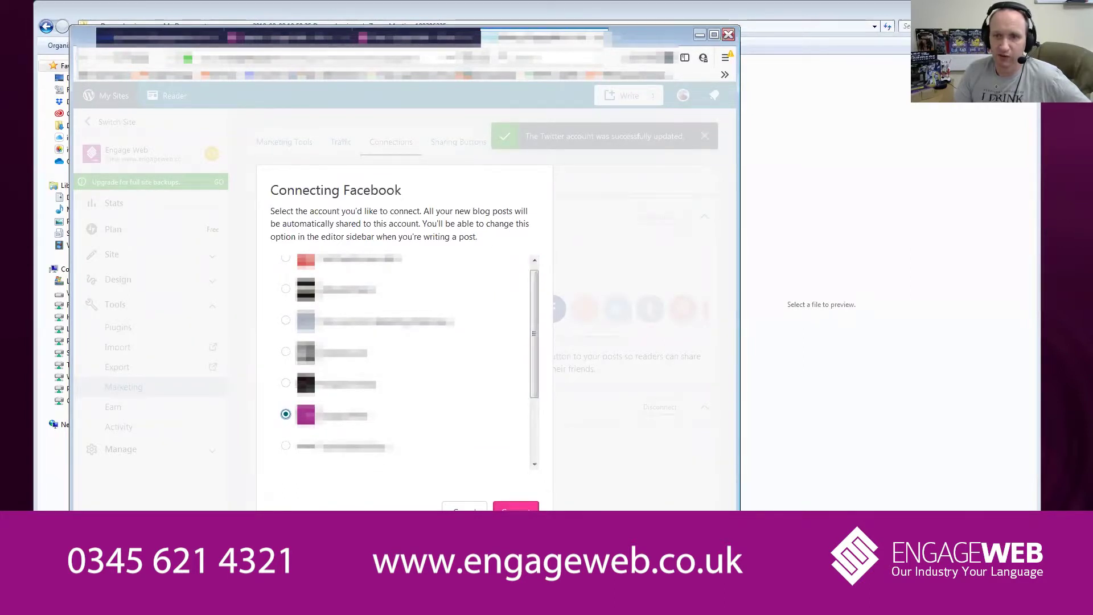
pyautogui.click(516, 509)
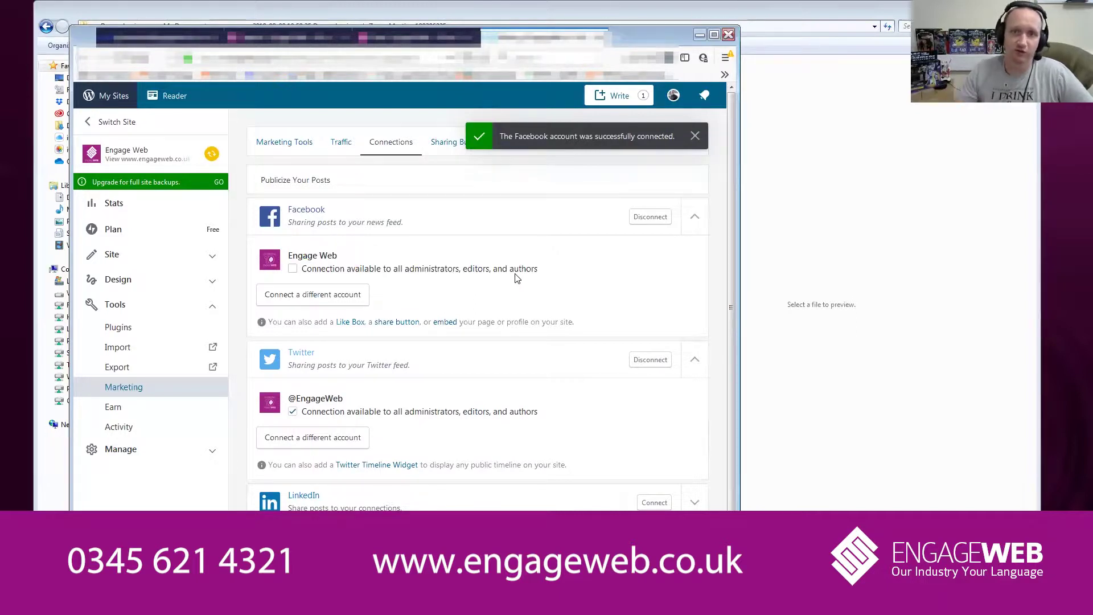
pyautogui.click(293, 269)
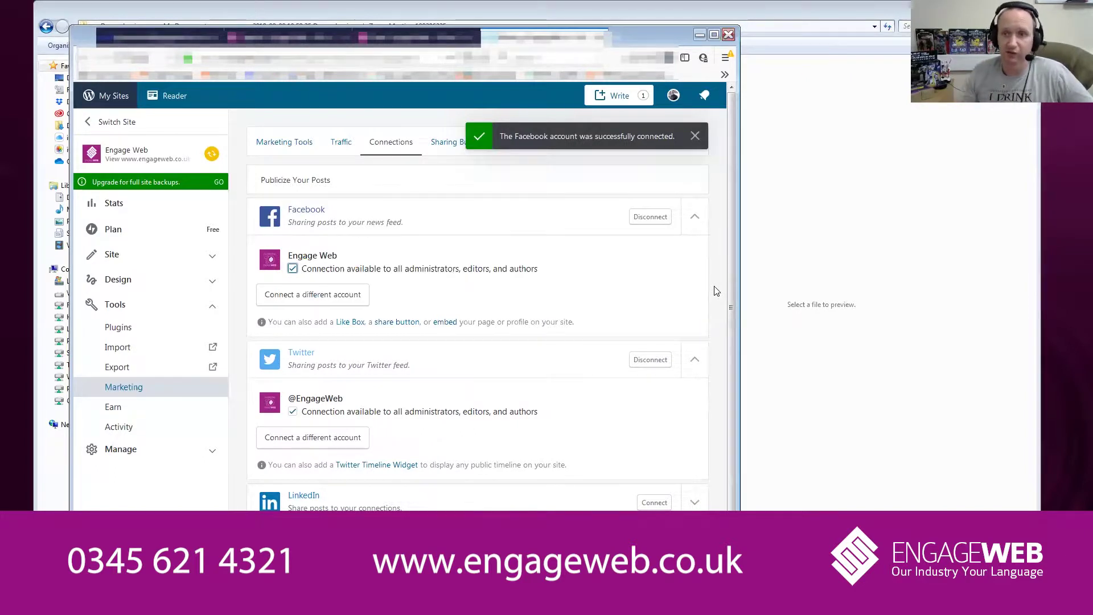
pyautogui.click(694, 217)
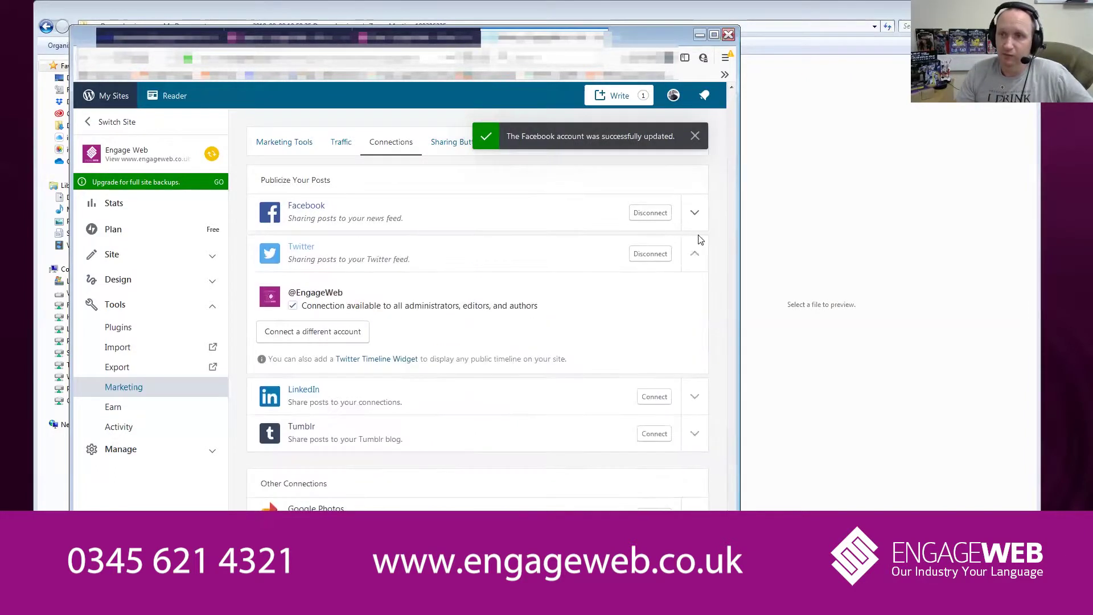
pyautogui.click(694, 256)
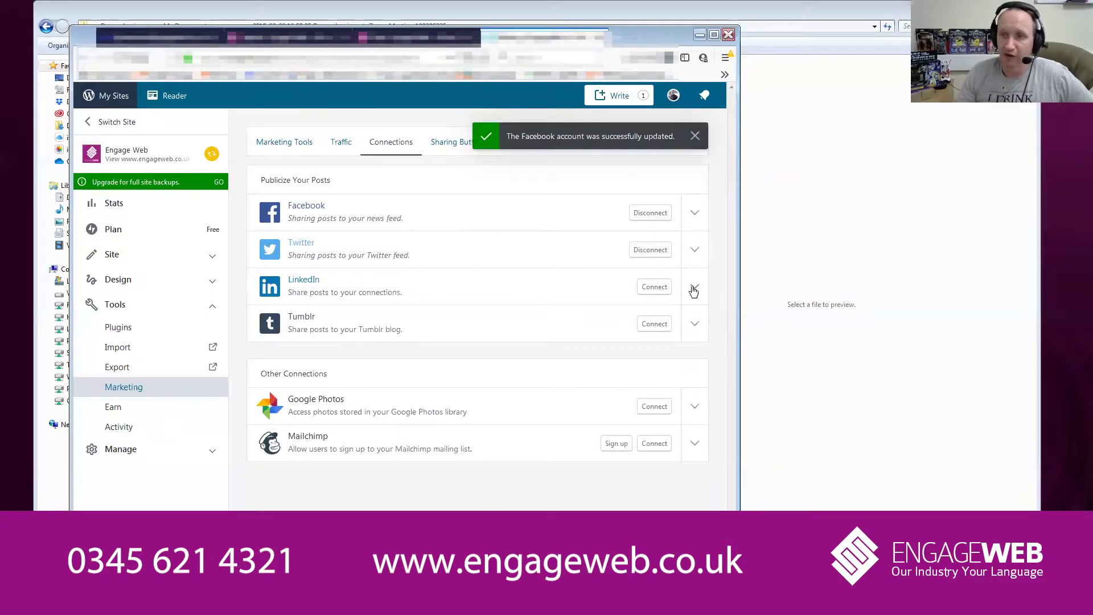
# - Start connecting LinkedIn, sign in with the prefilled login and allow WordPress access to the account
pyautogui.click(655, 288)
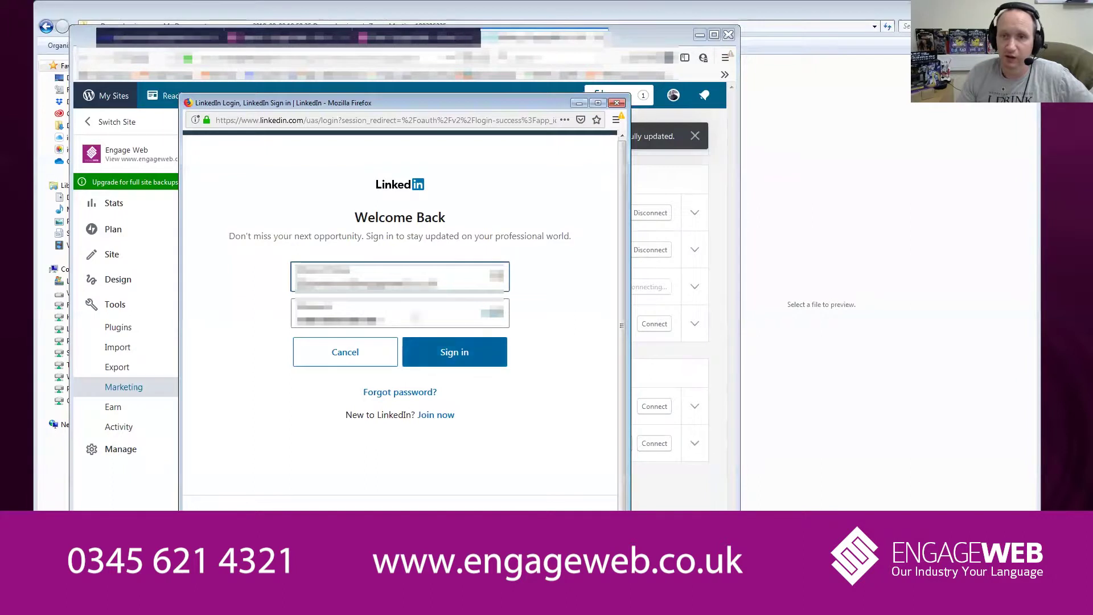
pyautogui.click(460, 354)
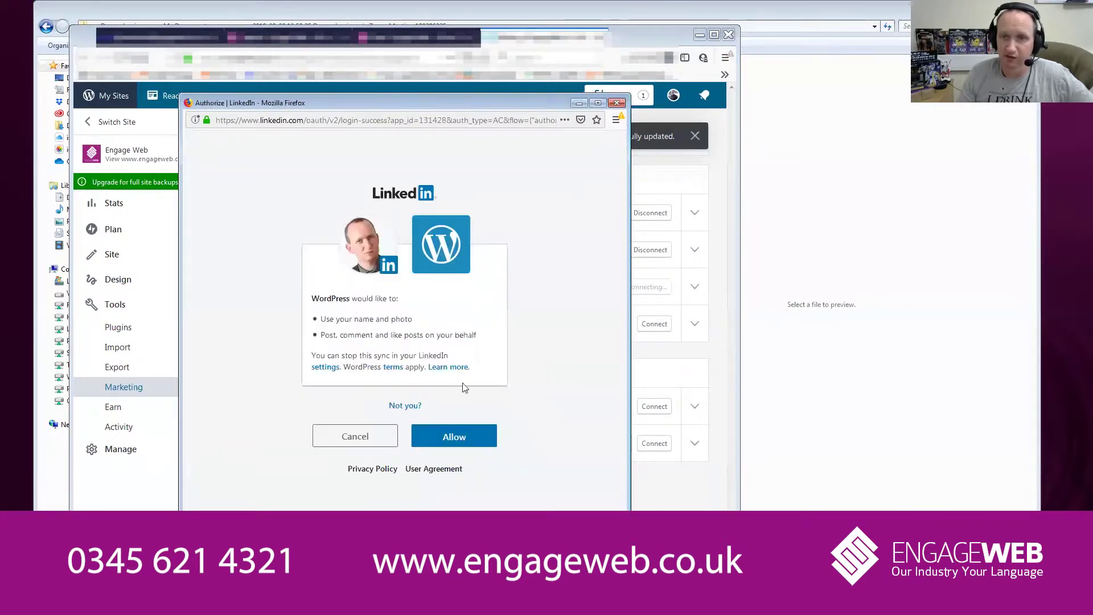
pyautogui.click(459, 443)
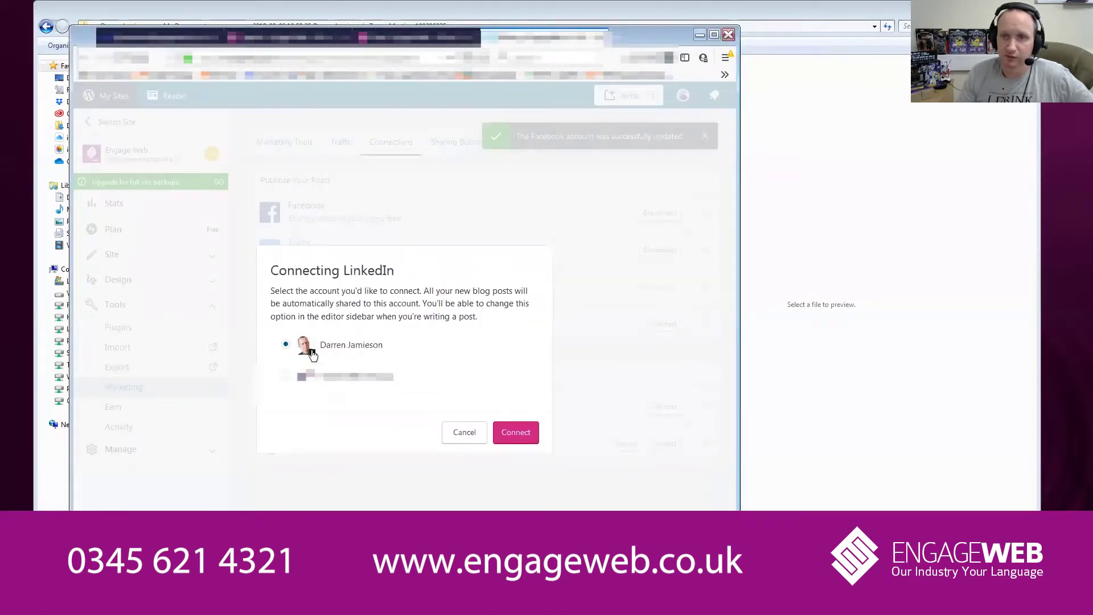
# - Connect the personal LinkedIn profile and make the connection available to all administrators, editors and authors
pyautogui.click(515, 405)
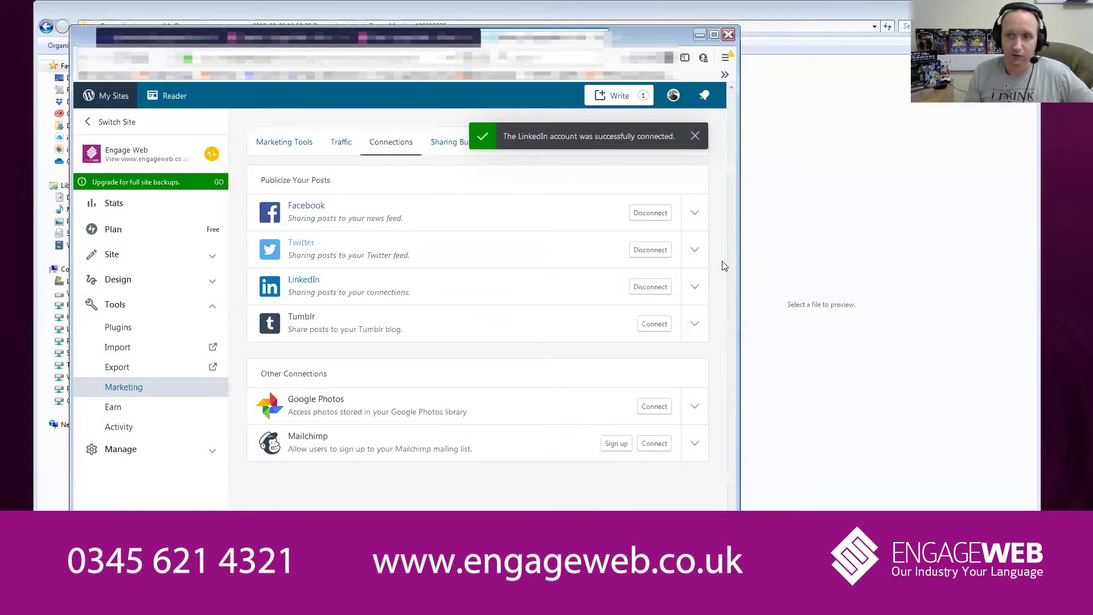
pyautogui.click(694, 286)
pyautogui.click(292, 343)
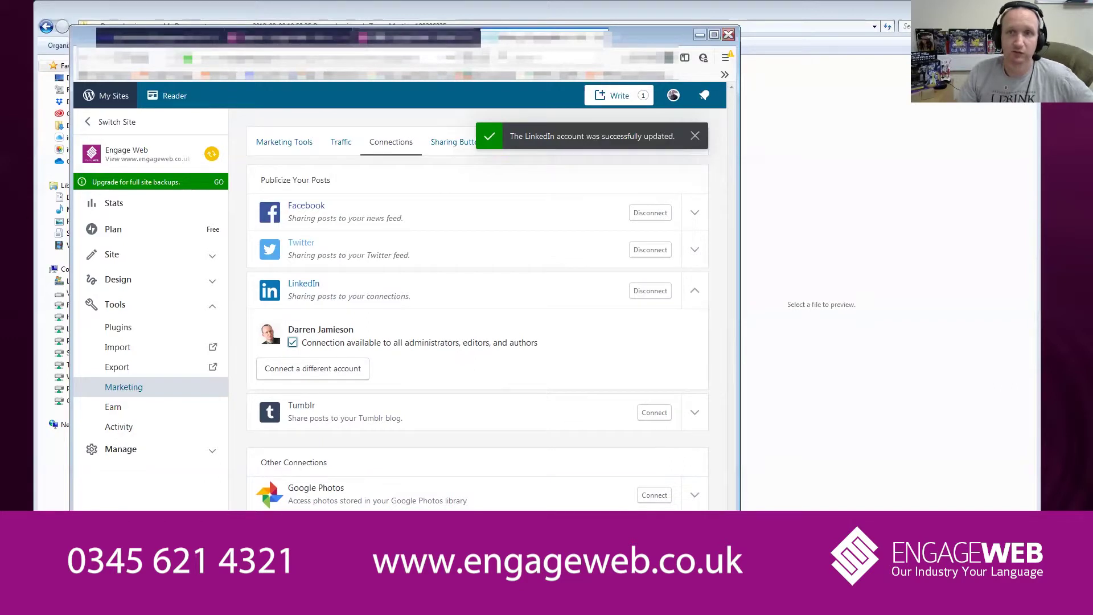
# - Return to the posts list and open the draft "Google updates image search previews" for editing at its Publicise settings
pyautogui.click(416, 37)
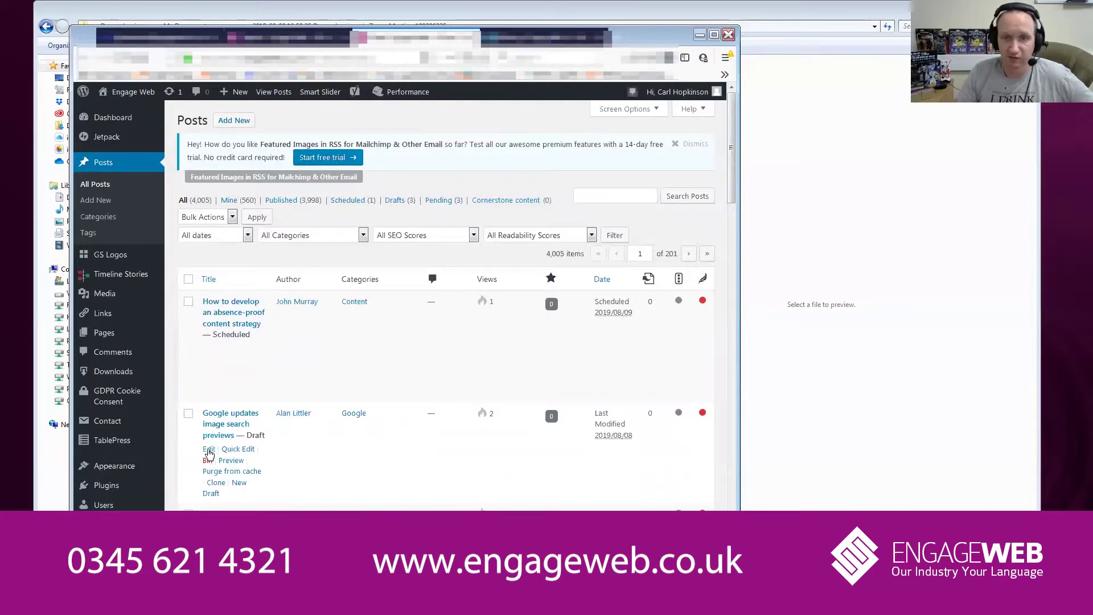
pyautogui.click(209, 451)
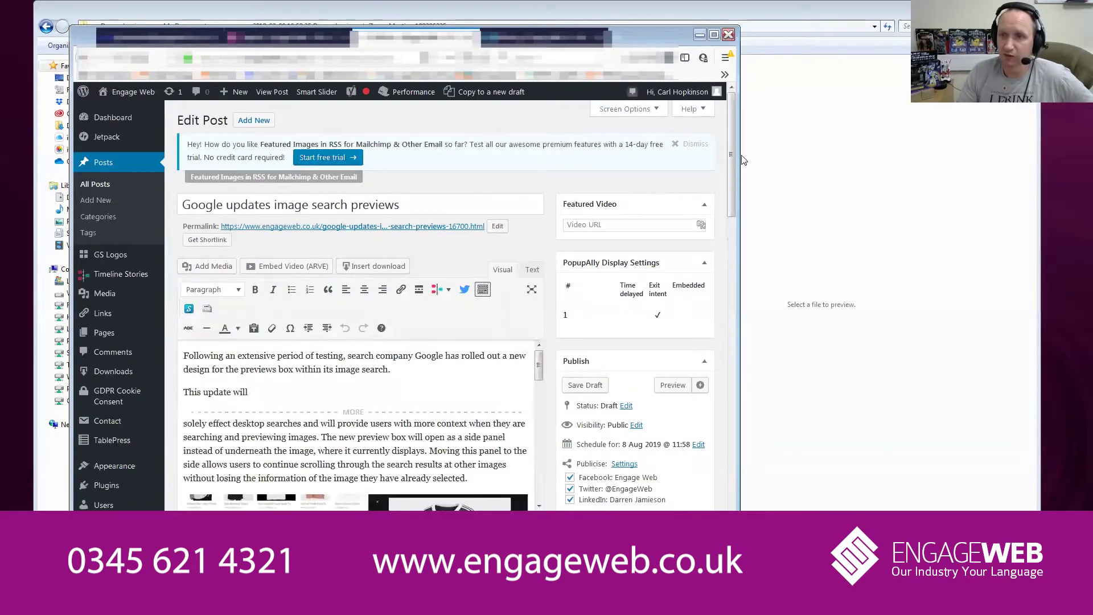
pyautogui.scroll(-2, 733, 149)
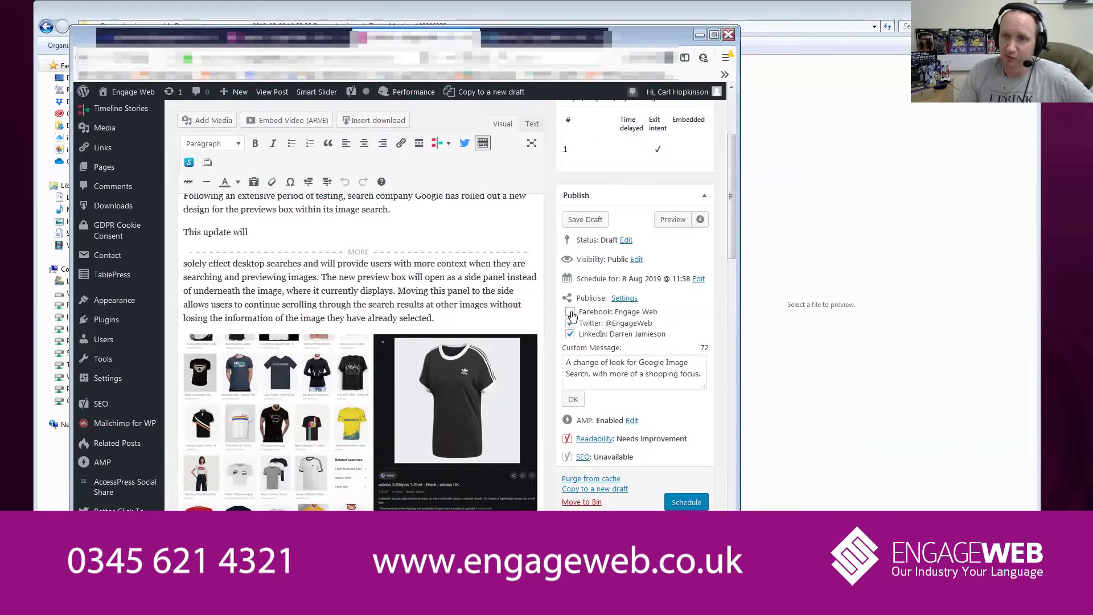
# - Switch the post's LinkedIn sharing off and on again, and enlarge the custom message box
pyautogui.click(571, 334)
pyautogui.click(570, 334)
pyautogui.click(620, 375)
pyautogui.moveTo(704, 387); pyautogui.dragTo(706, 418)
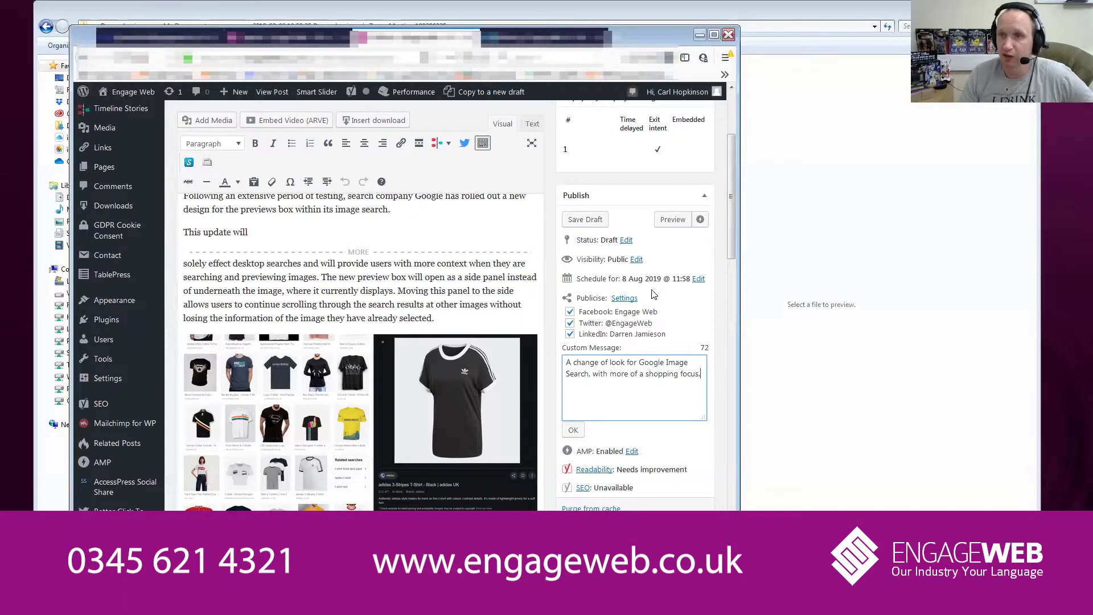
# - Set the post's scheduled time on 8 August 2019 to 11:15
pyautogui.scroll(3, 630, 235)
pyautogui.scroll(-3, 631, 235)
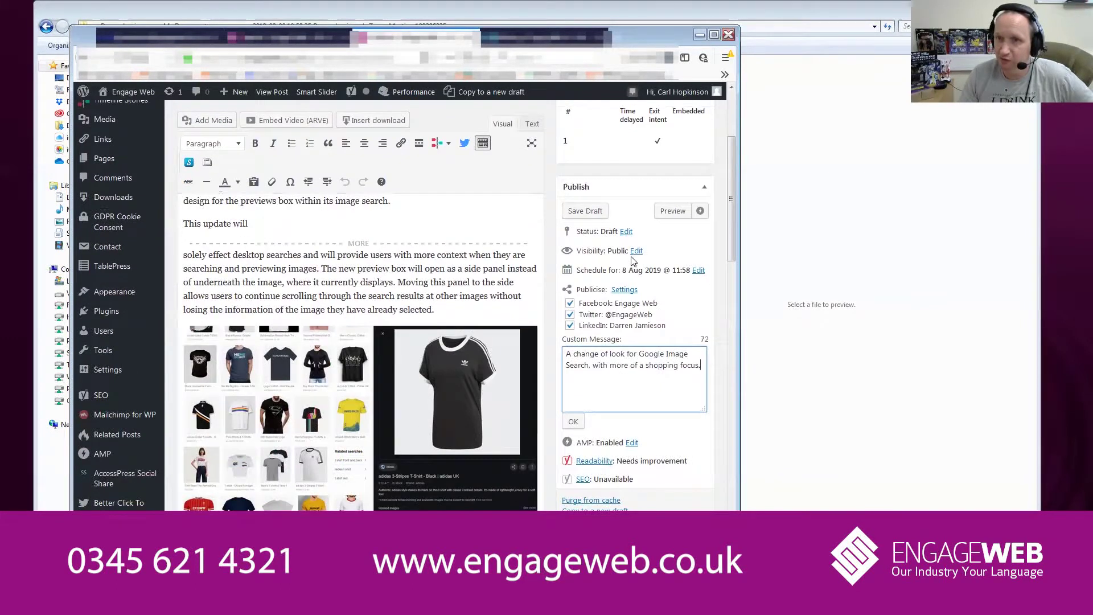
pyautogui.click(698, 271)
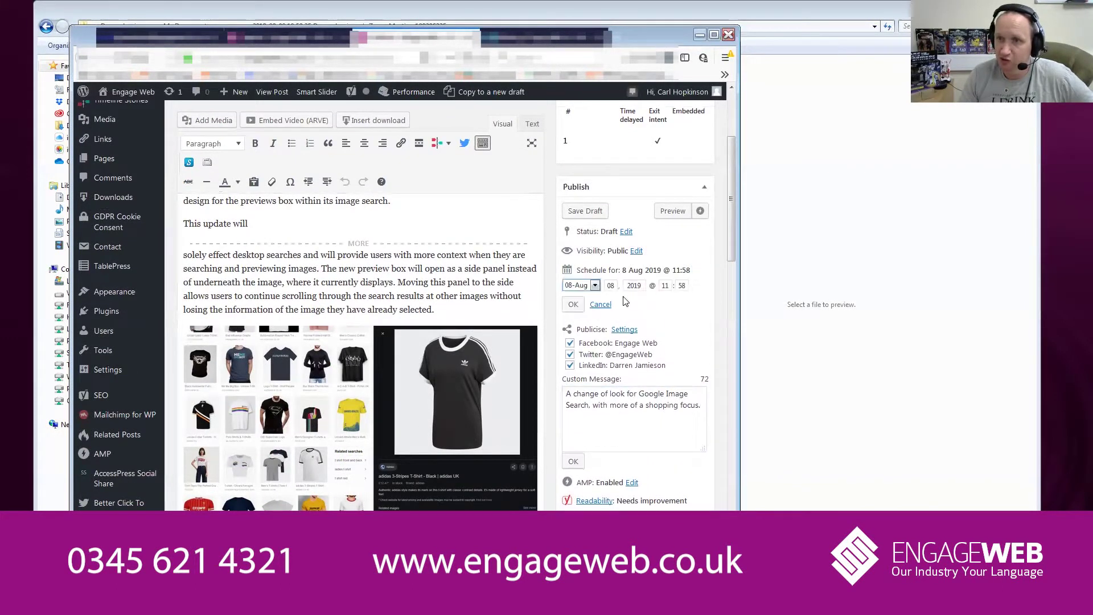
pyautogui.click(669, 285)
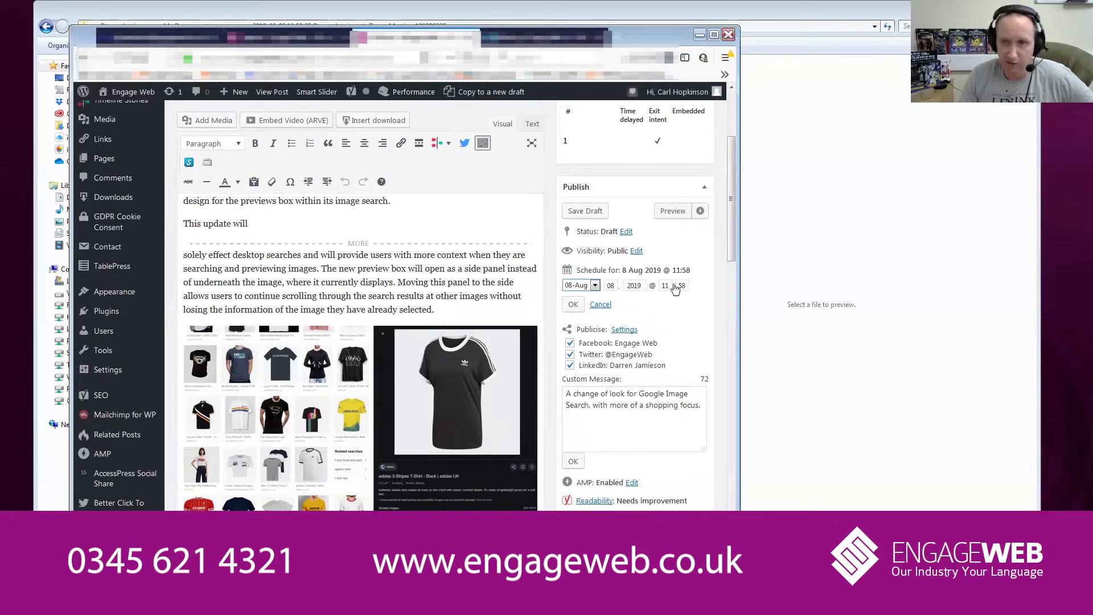
pyautogui.press('Tab')
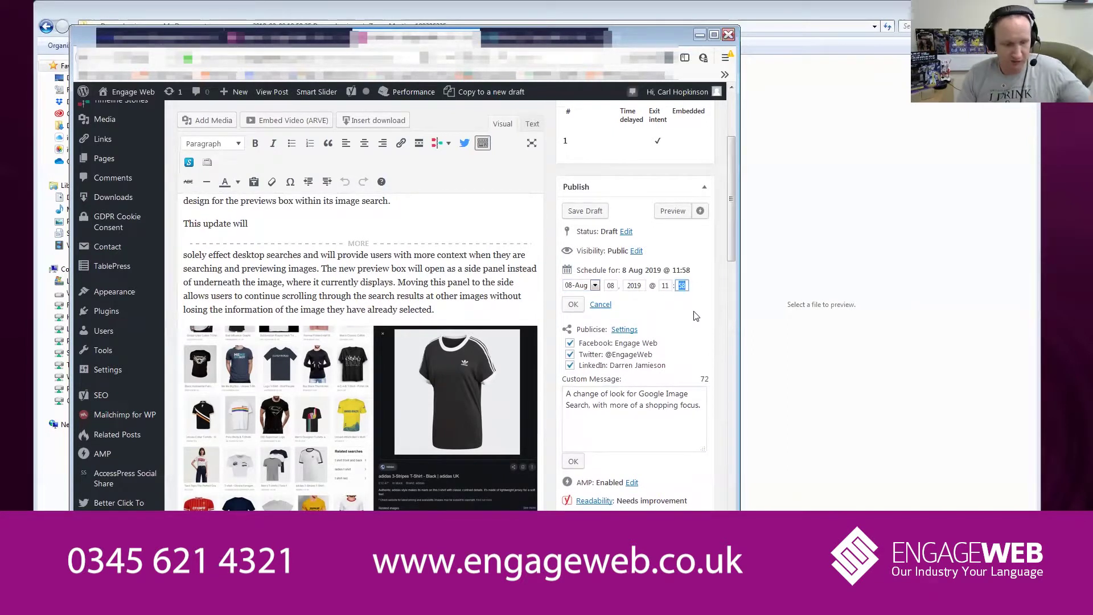
pyautogui.write('15')
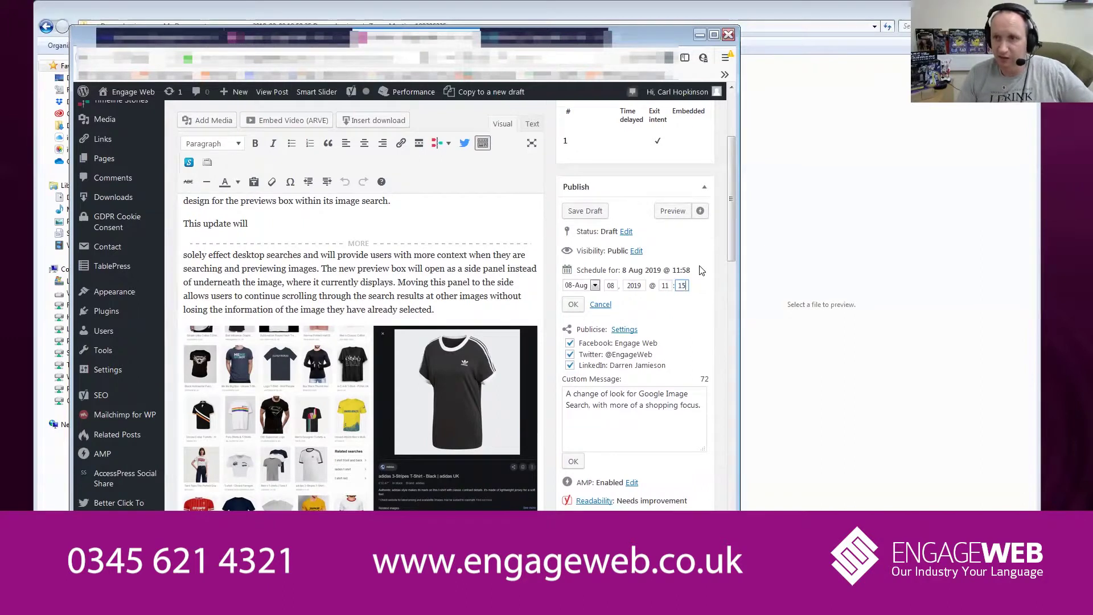
pyautogui.click(573, 304)
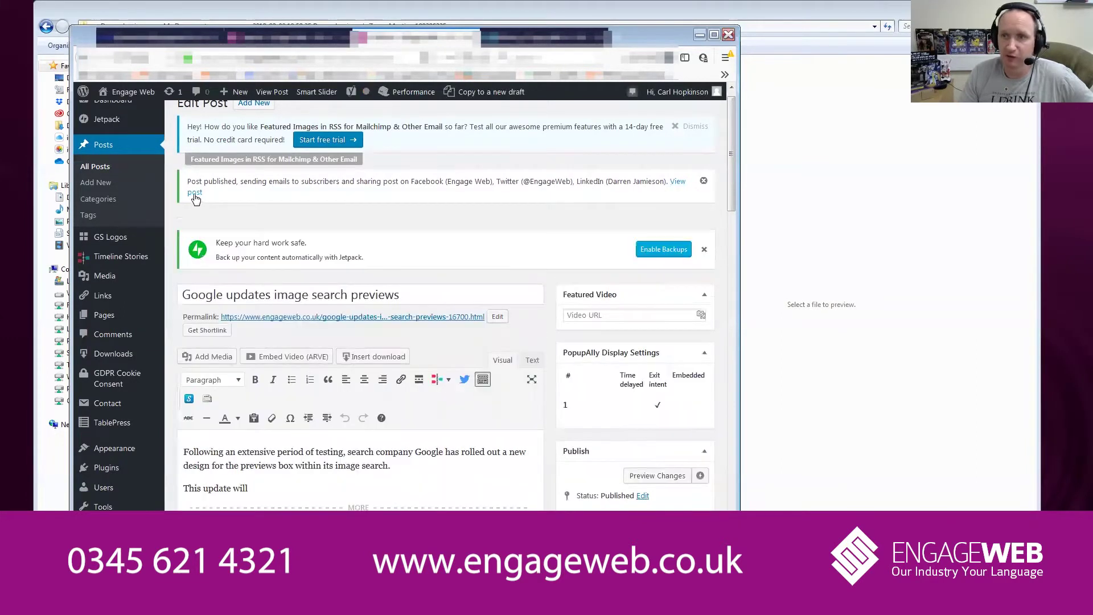
# - Open the published post in a new browser tab
pyautogui.middleClick(680, 187)
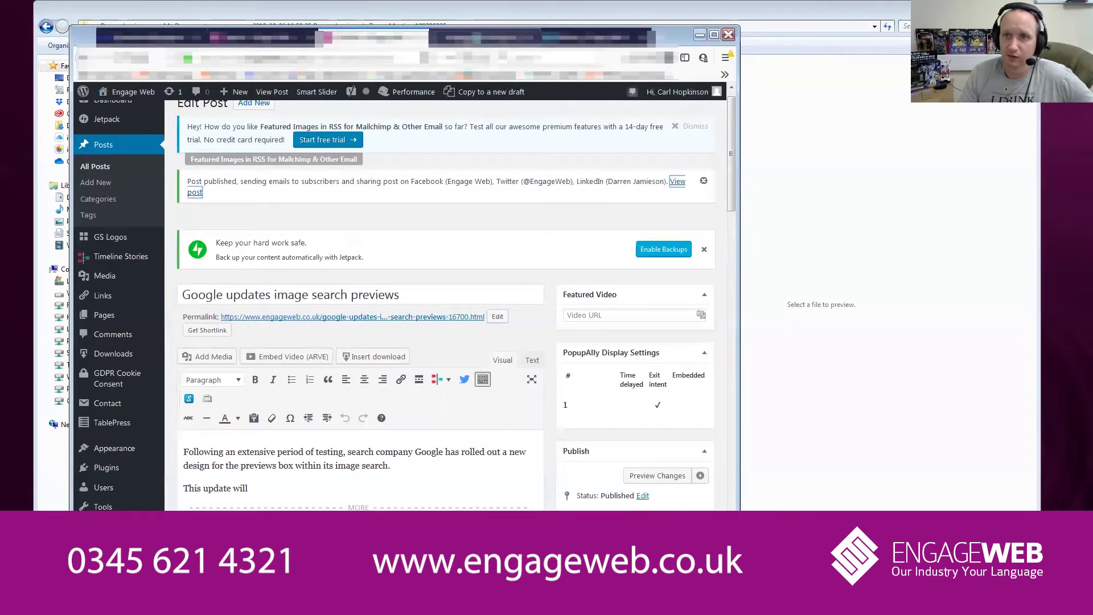
# - Read through the published post "Google updates image search previews" on the live site and dismiss the free advice pop-up
pyautogui.click(484, 38)
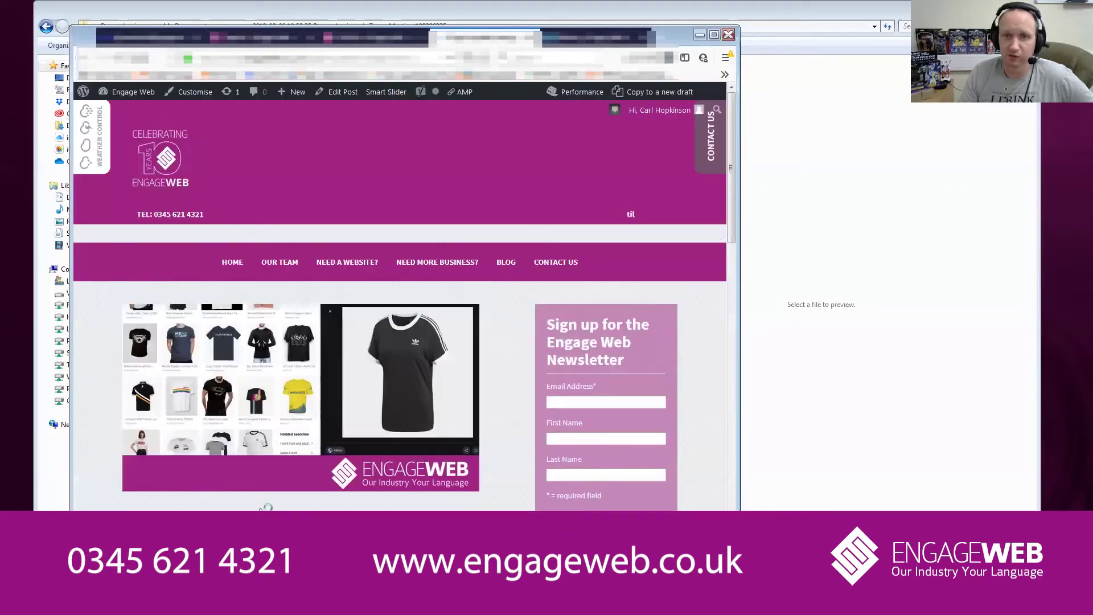
pyautogui.scroll(-3, 515, 372)
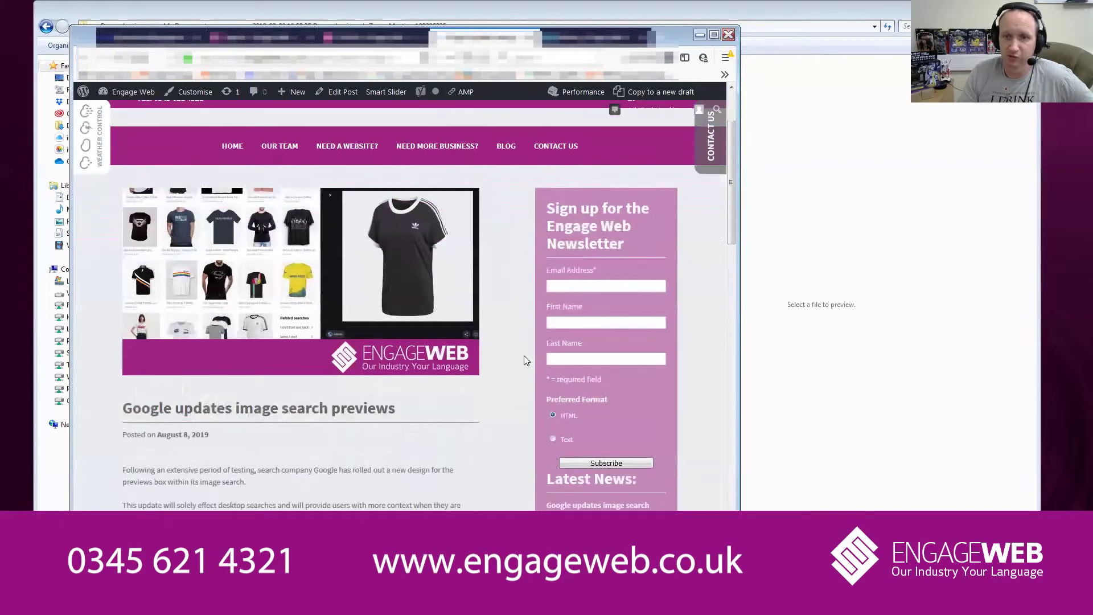
pyautogui.scroll(-15, 524, 360)
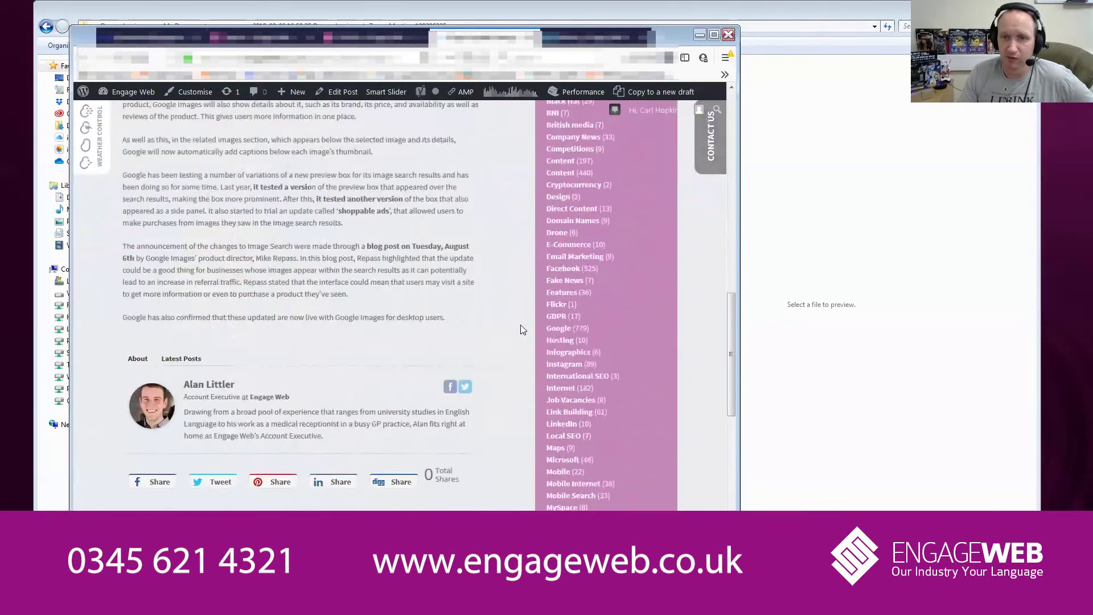
pyautogui.scroll(15, 504, 313)
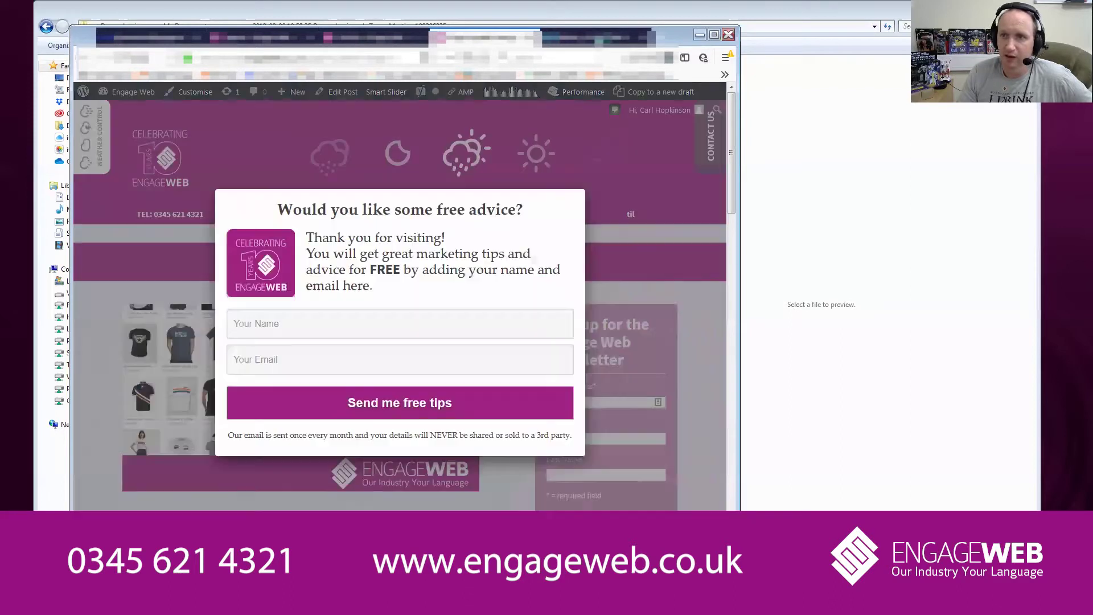
pyautogui.click(584, 192)
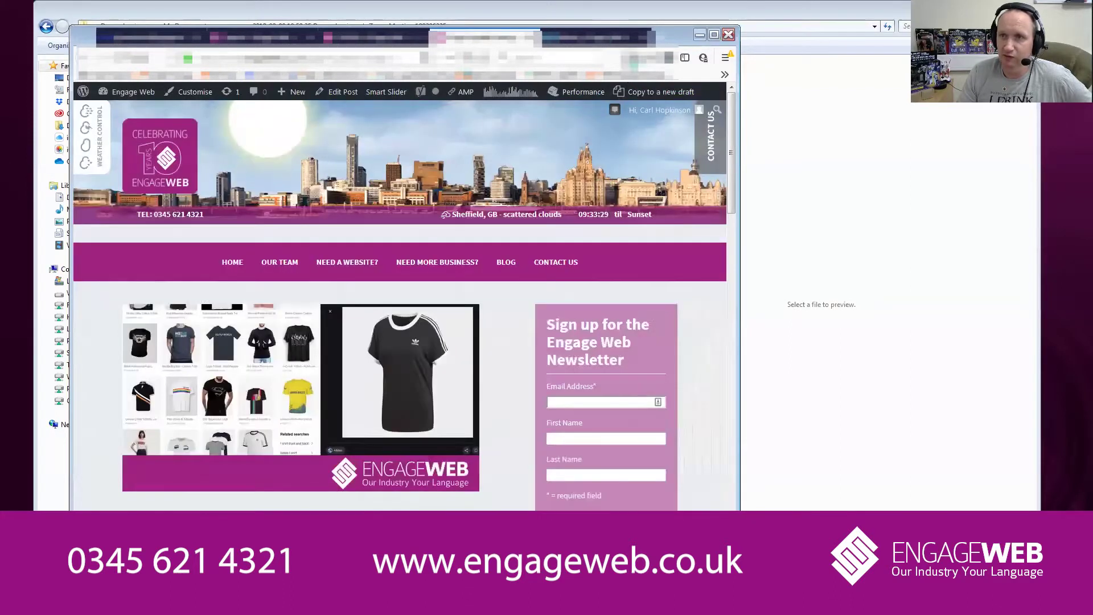
# - Open twitter.com in a new browser tab to check the post's automatic tweet
pyautogui.hotkey('ctrl', 't')
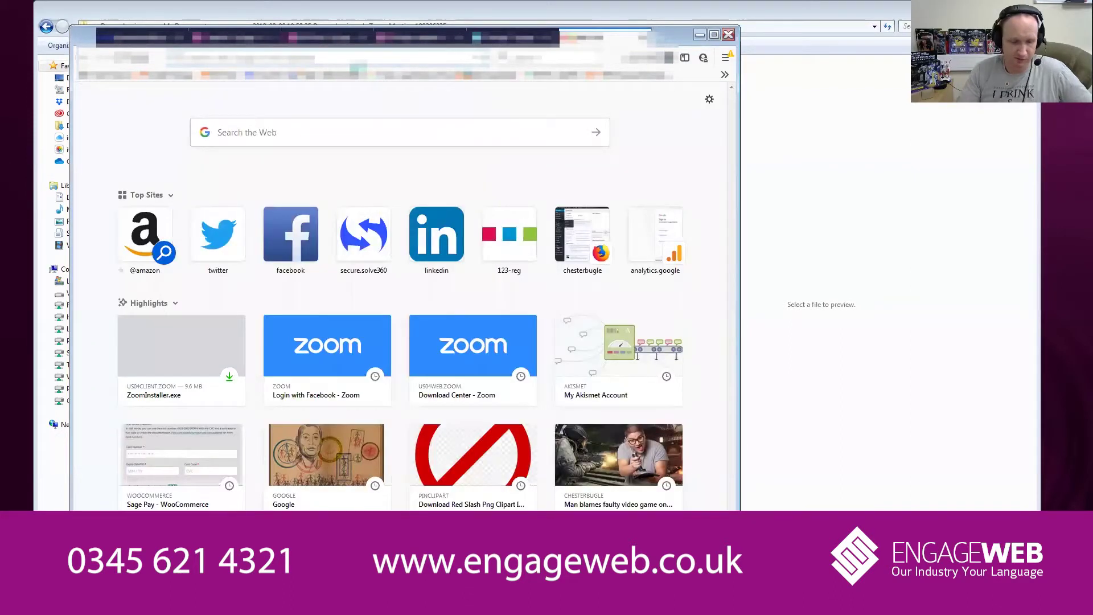
pyautogui.write('twitter.com/')
pyautogui.press('Return')
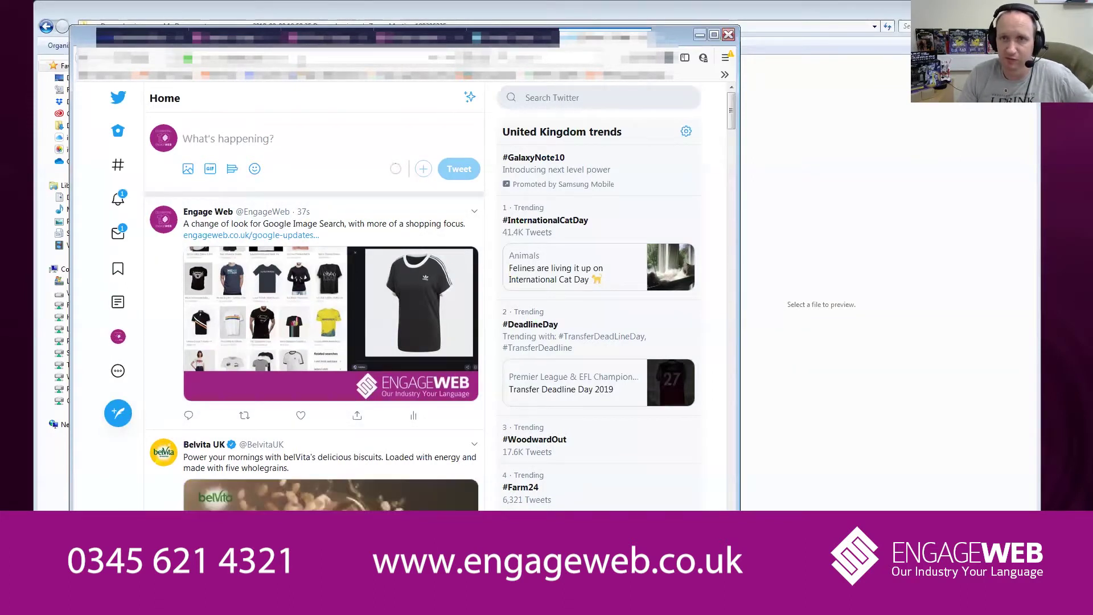
# - Go to linkedin.com in the same tab and look through the home feed for the shared post
pyautogui.hotkey('ctrl', 'l')
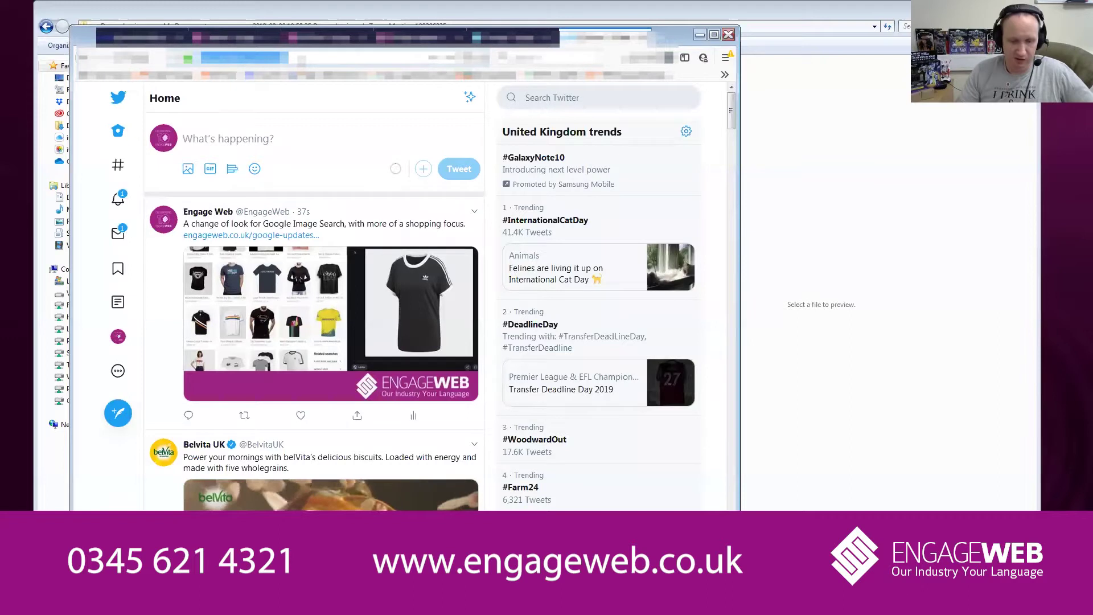
pyautogui.write('linkedin.com/')
pyautogui.press('Return')
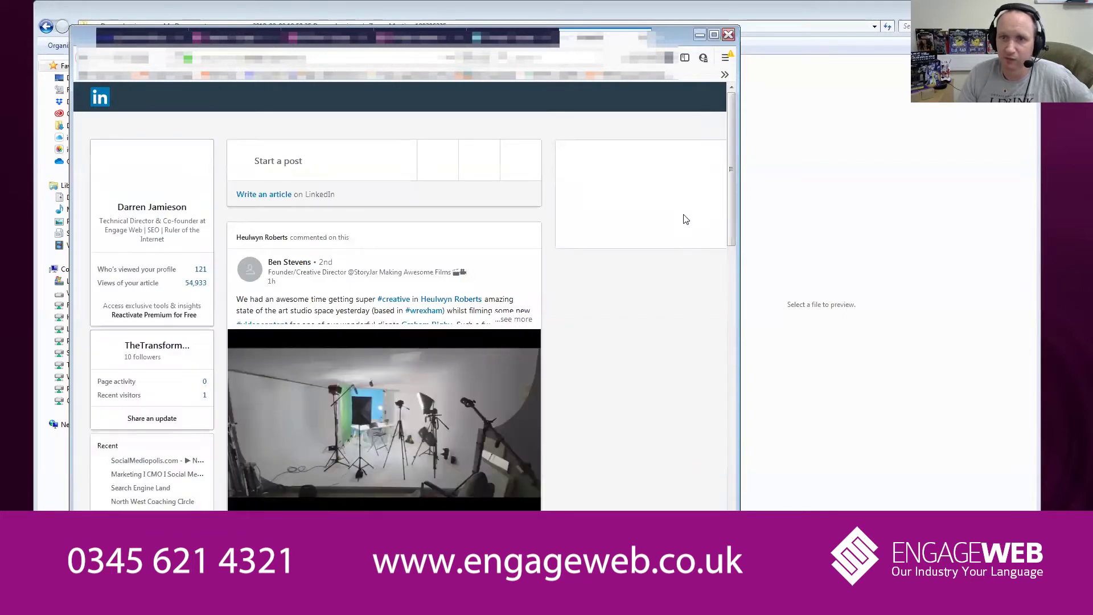
pyautogui.scroll(-4, 713, 195)
pyautogui.scroll(-10, 713, 195)
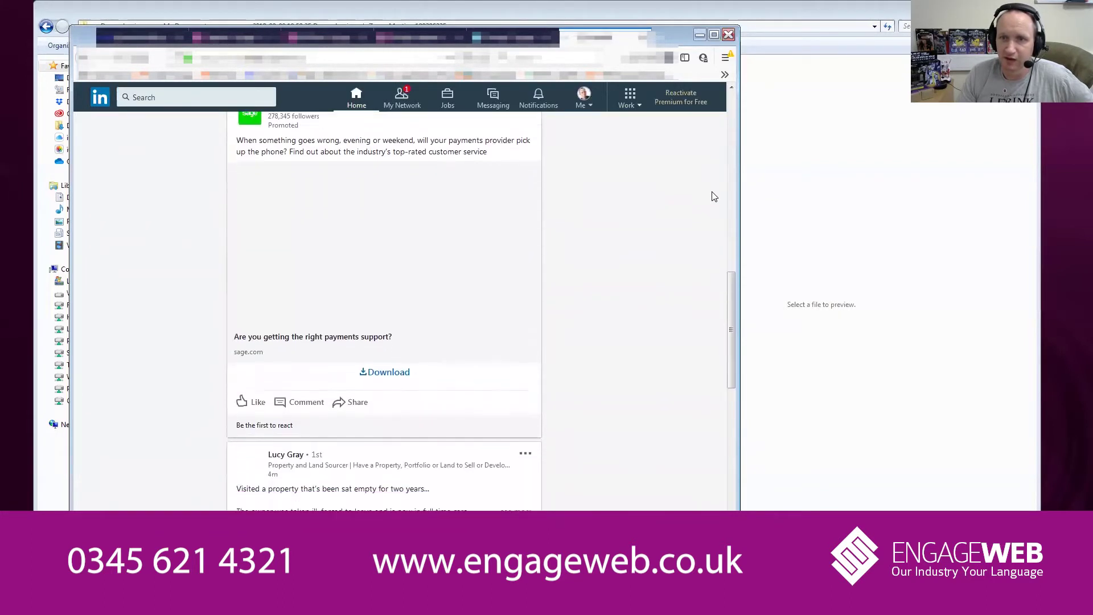
pyautogui.scroll(-15, 714, 195)
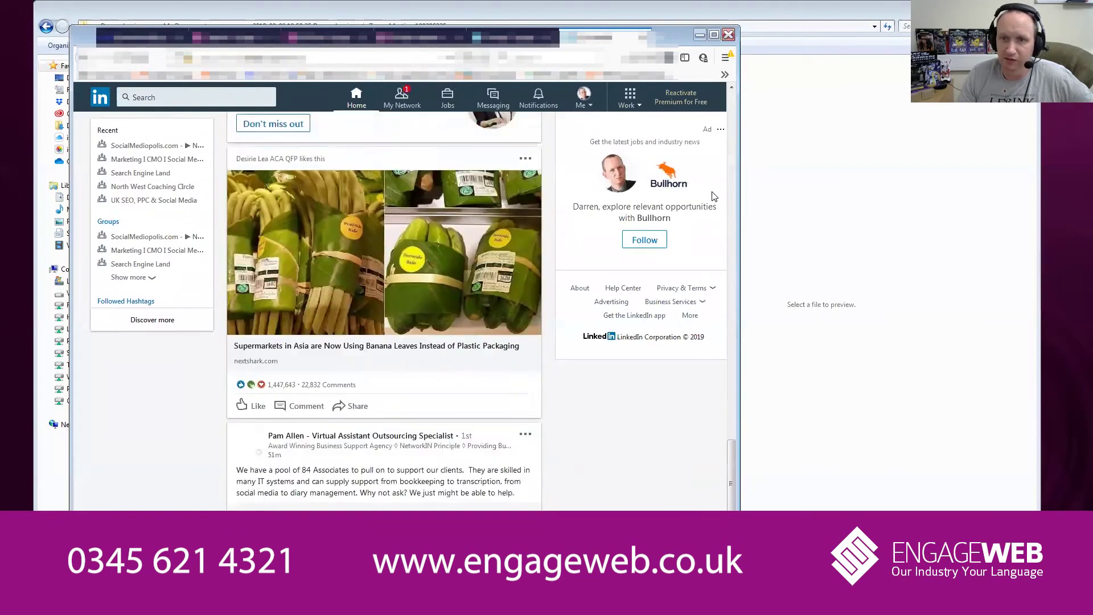
pyautogui.scroll(-7, 715, 196)
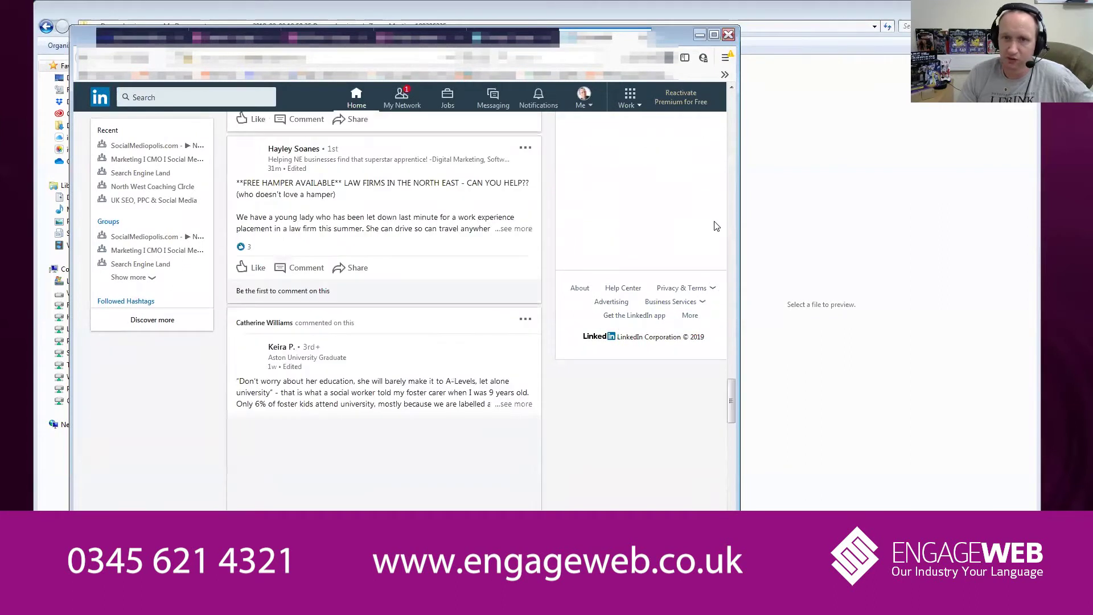
pyautogui.scroll(20, 716, 227)
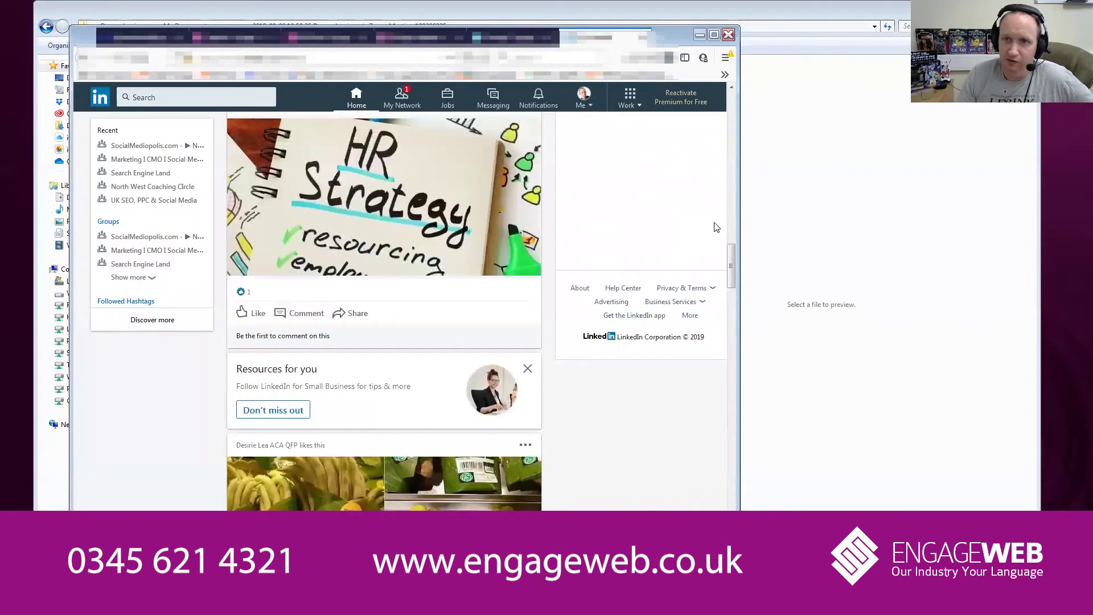
pyautogui.scroll(15, 715, 227)
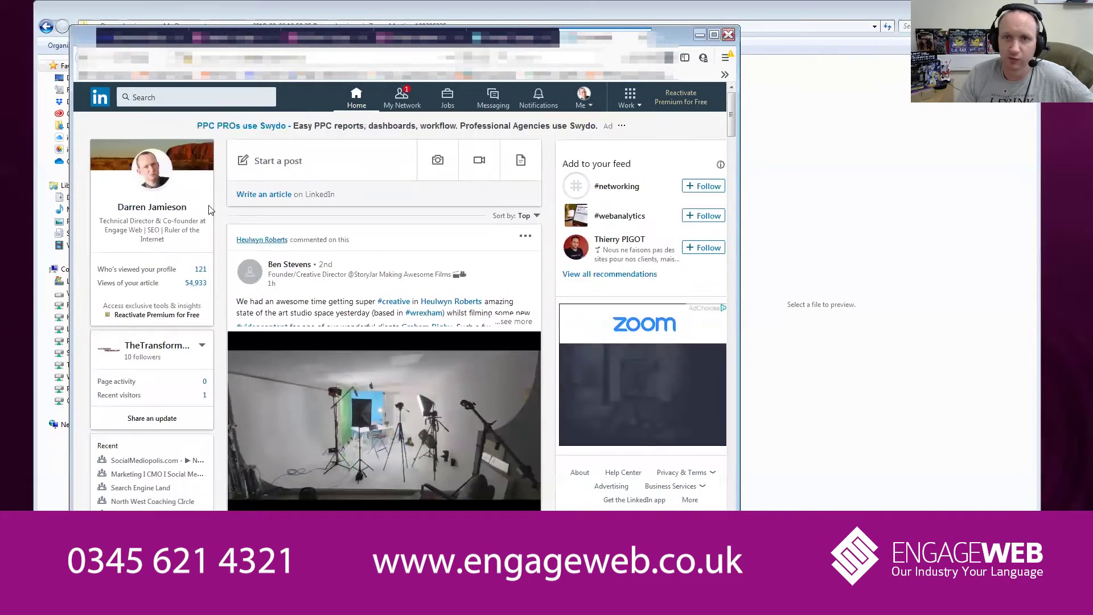
# - Open the full activity list from the account's own LinkedIn profile and examine the shared Google Image Search post's message
pyautogui.click(162, 185)
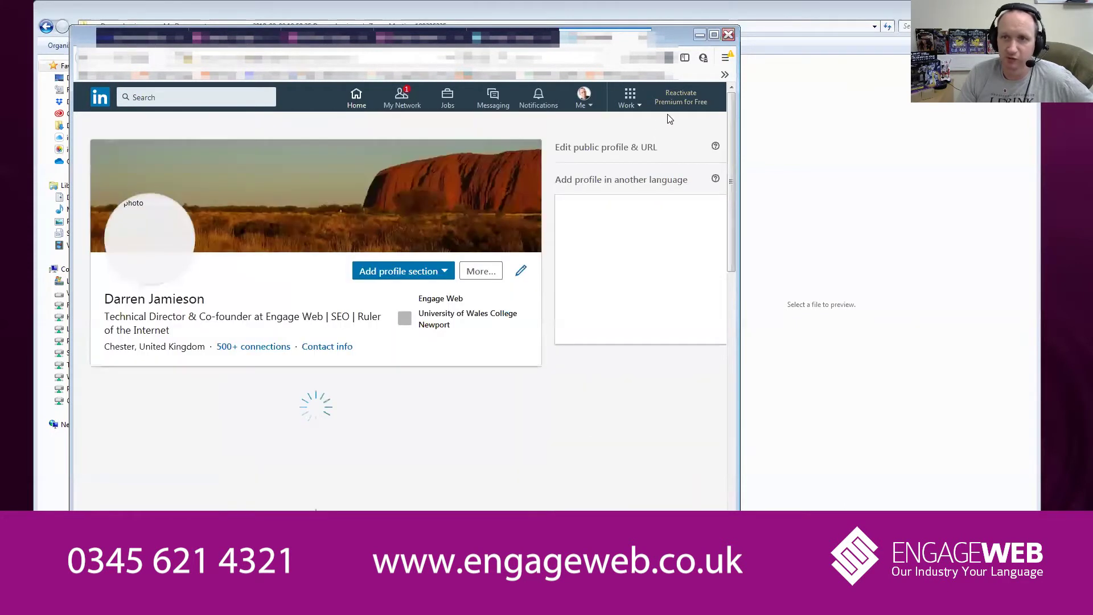
pyautogui.scroll(-10, 390, 332)
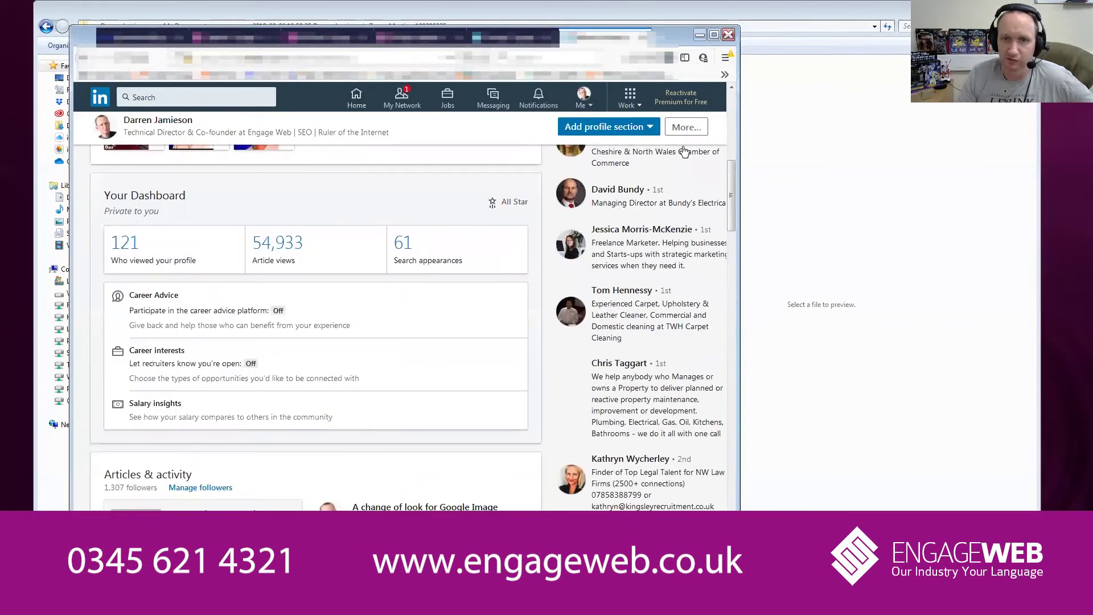
pyautogui.scroll(-2, 415, 329)
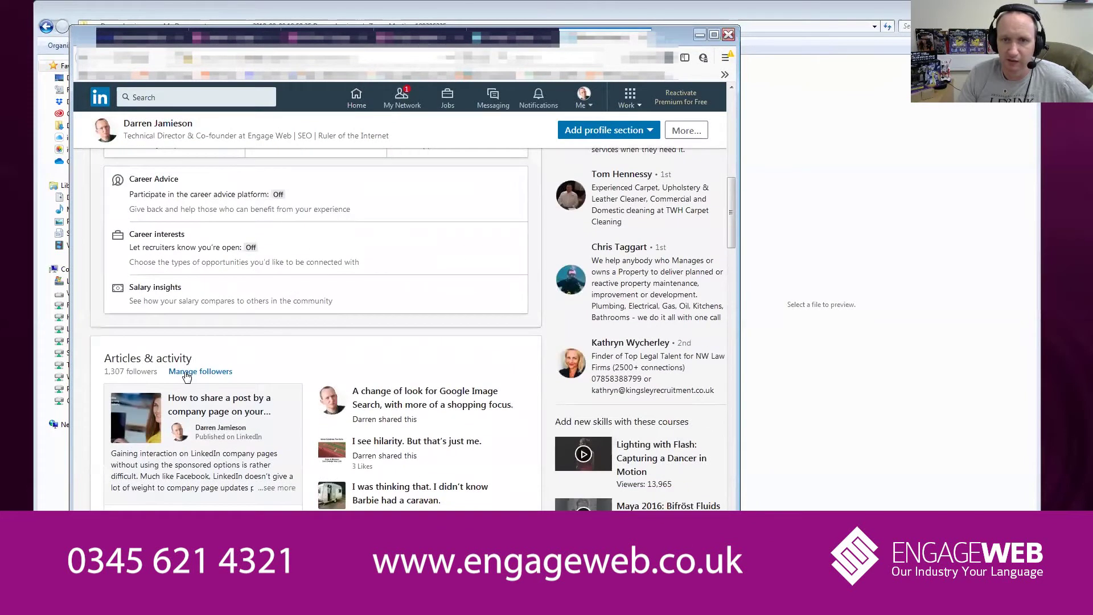
pyautogui.click(324, 578)
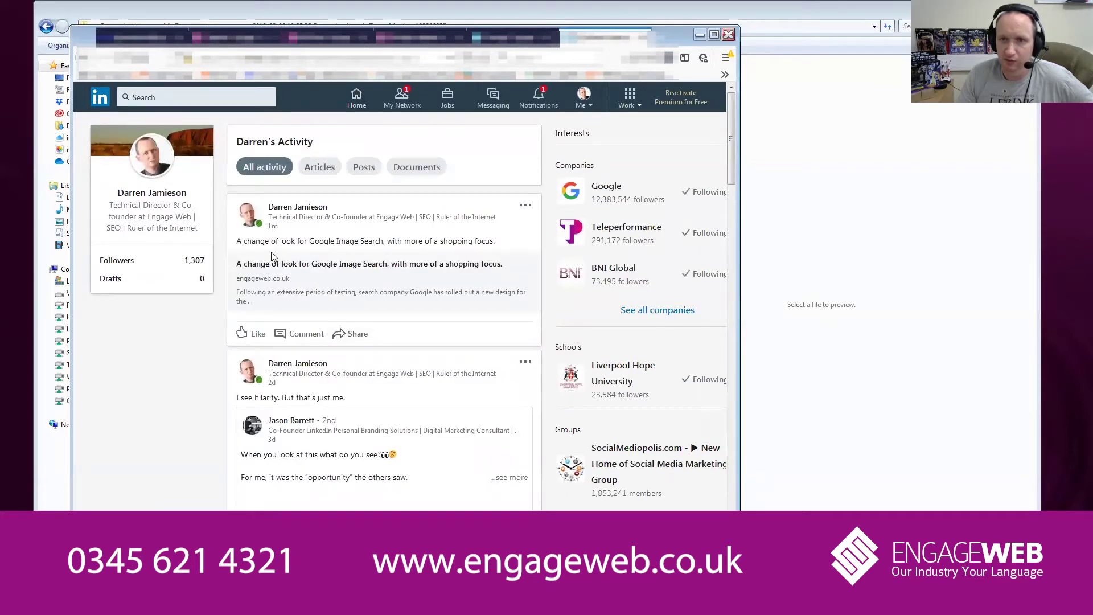
pyautogui.moveTo(251, 241); pyautogui.dragTo(331, 243)
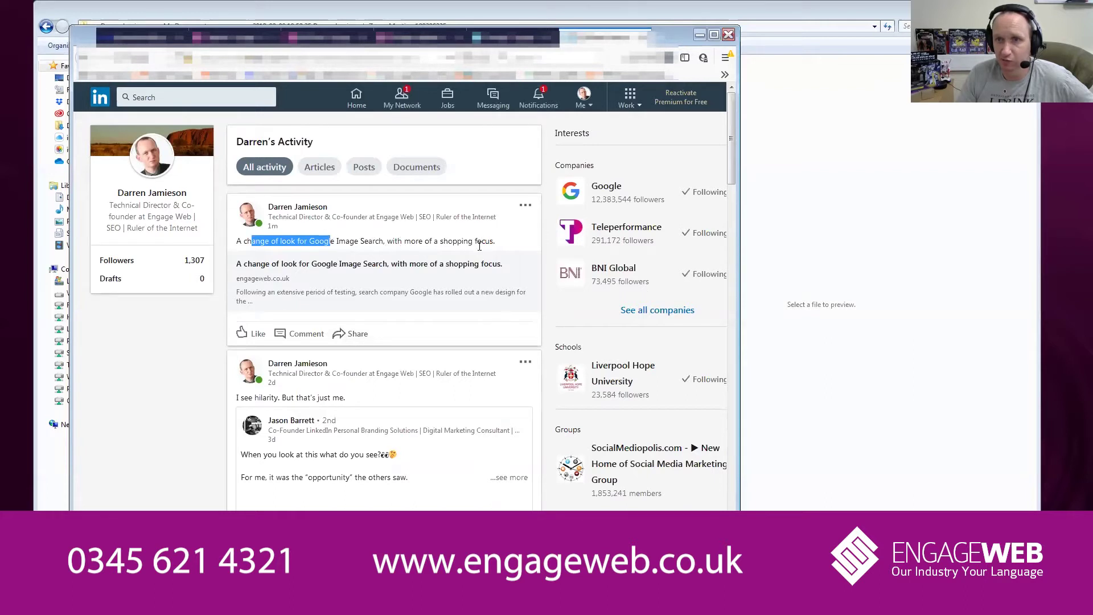
pyautogui.doubleClick(455, 241)
pyautogui.click(456, 242)
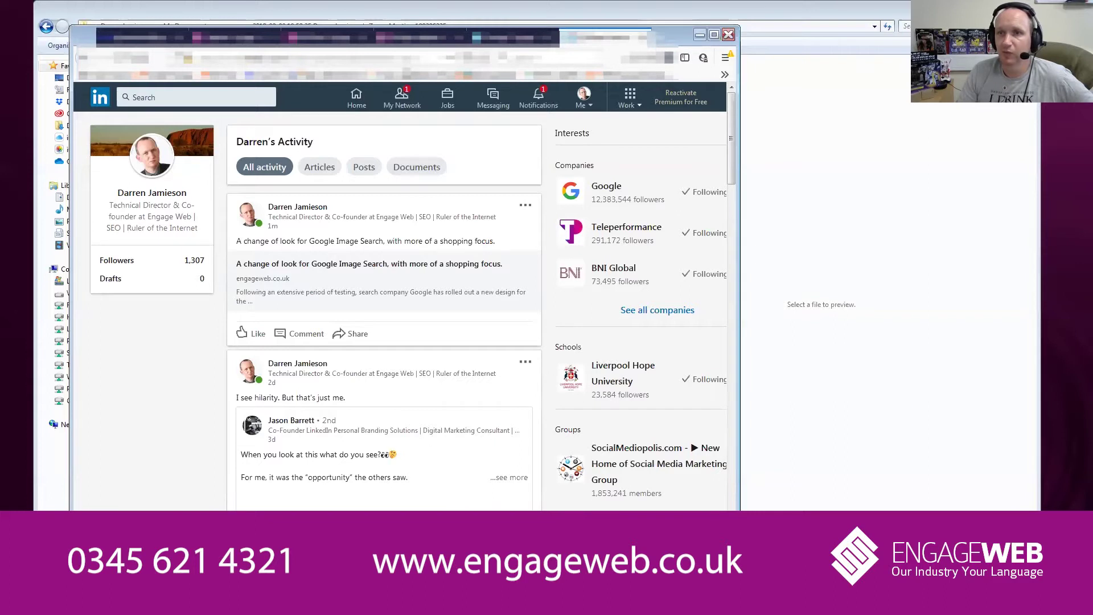
# - Open the Engage Web page on Facebook and find the shared Google Image Search post in its timeline
pyautogui.click(310, 58)
pyautogui.write('facebook.com/')
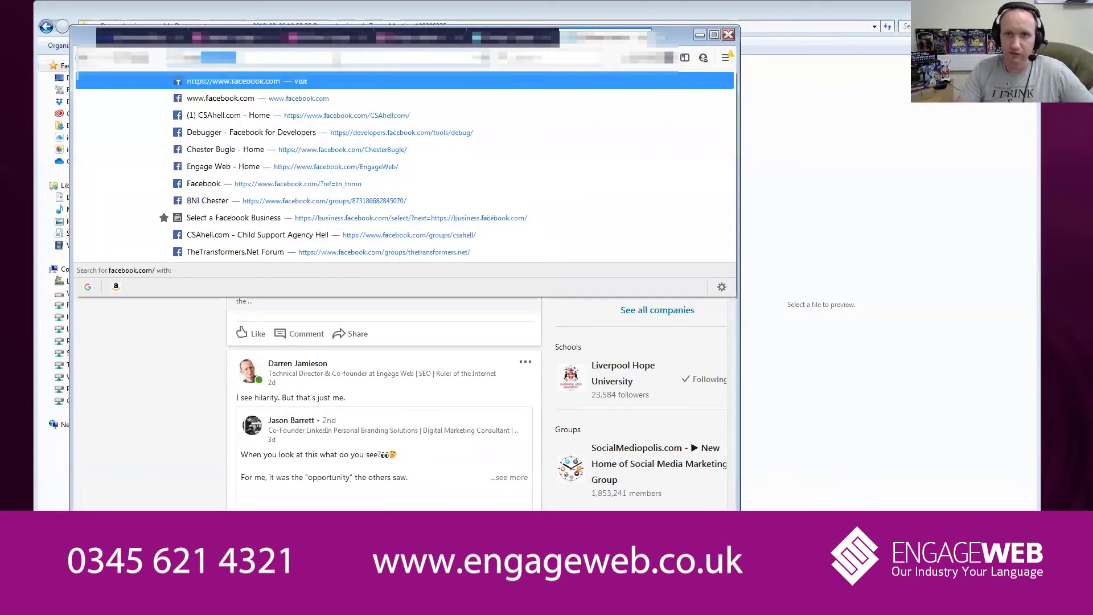
pyautogui.press('Return')
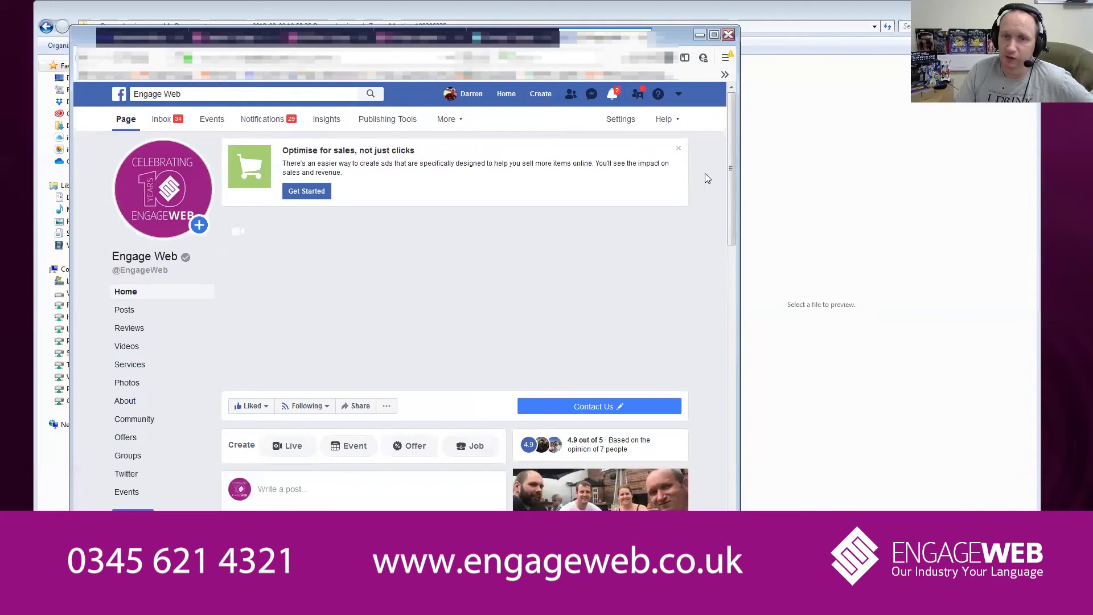
pyautogui.scroll(-5, 705, 173)
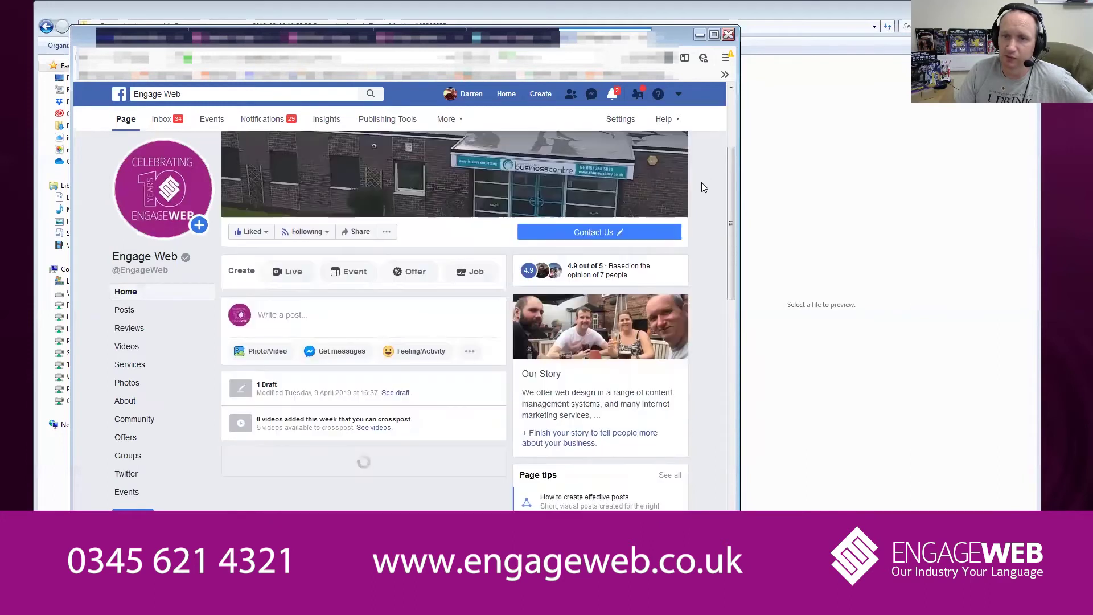
pyautogui.scroll(-3, 711, 179)
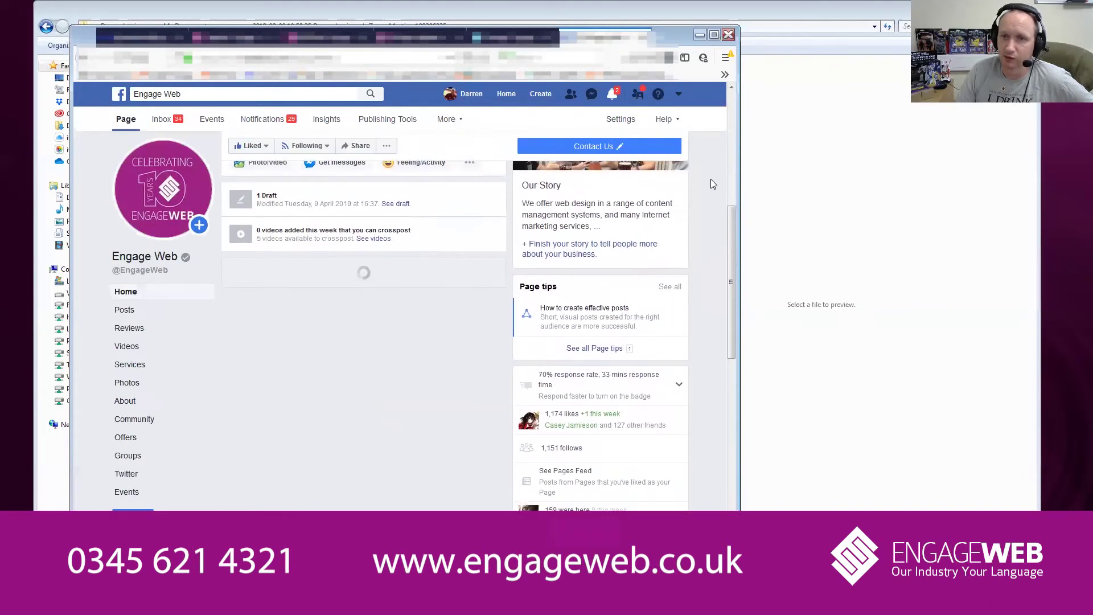
pyautogui.scroll(-10, 710, 178)
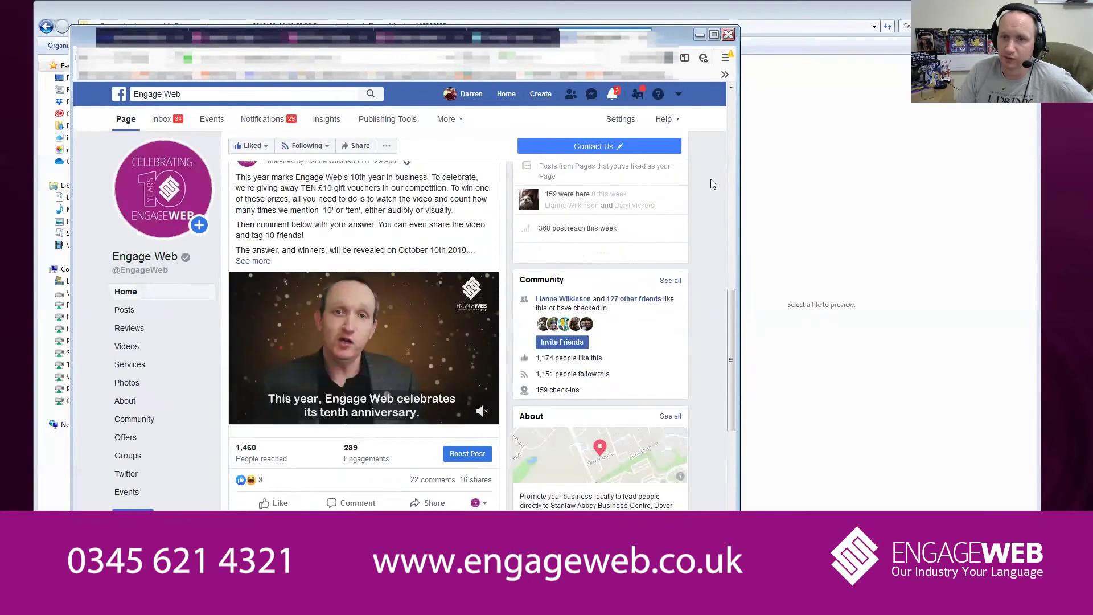
pyautogui.scroll(-2, 711, 178)
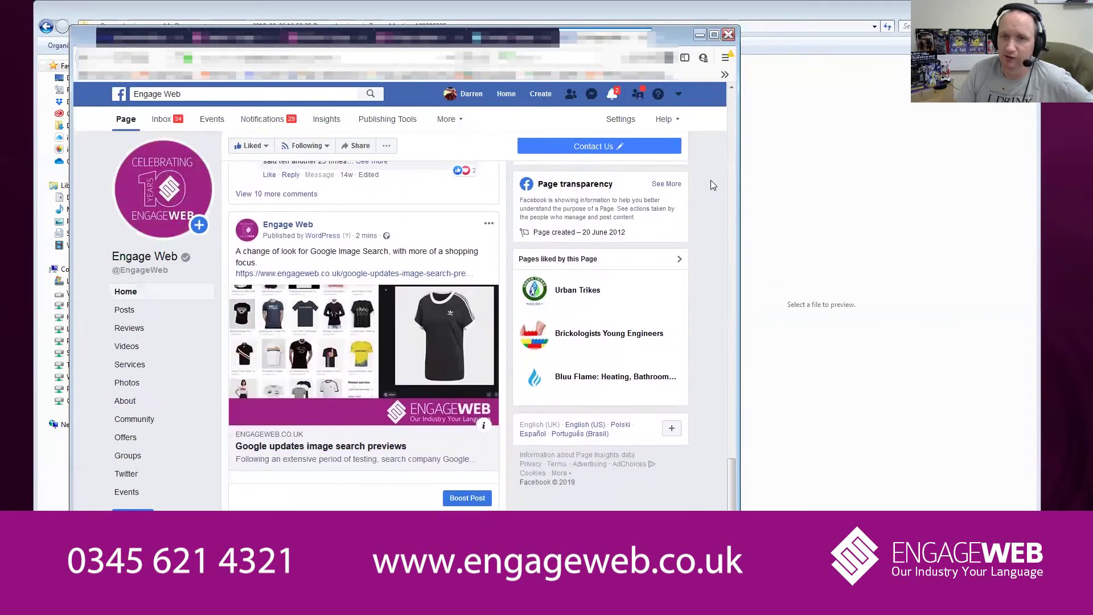